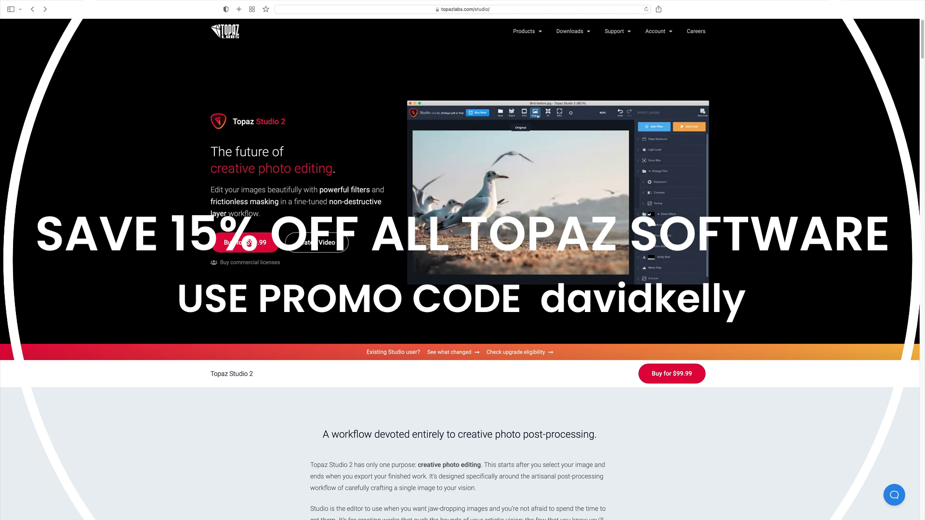
Step: Look through the Topaz Studio 2 product page, from the introduction down to its three main features and trial offer
{"action": "scroll", "coordinate": [249, 243], "scroll_direction": "down", "scroll_amount": 3}
{"action": "scroll", "coordinate": [460, 270], "scroll_direction": "down", "scroll_amount": 10}
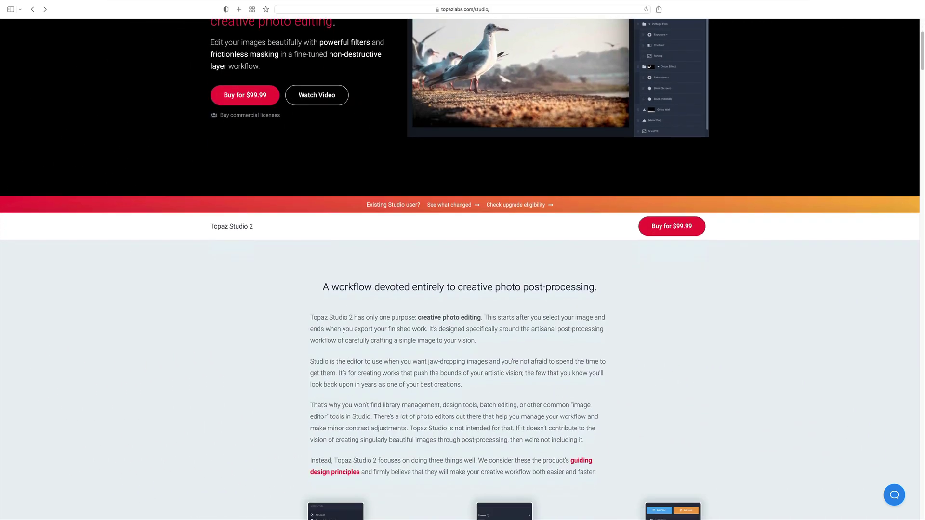
{"action": "scroll", "coordinate": [460, 270], "scroll_direction": "down", "scroll_amount": 5}
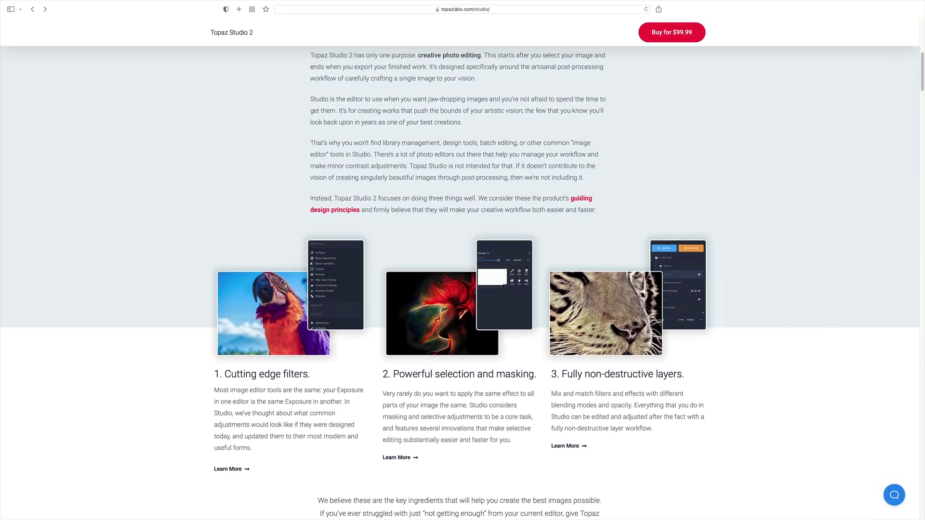
{"action": "scroll", "coordinate": [460, 270], "scroll_direction": "down", "scroll_amount": 2}
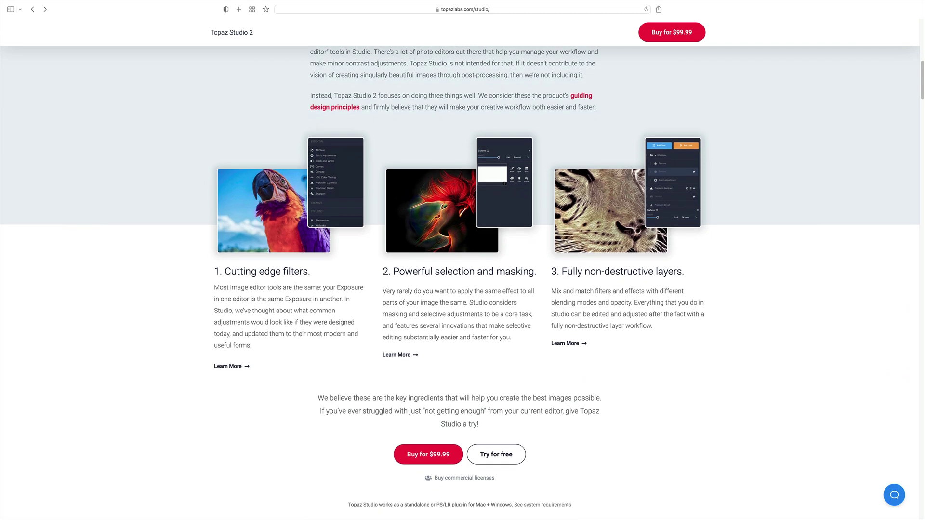
{"action": "scroll", "coordinate": [460, 269], "scroll_direction": "down", "scroll_amount": 1}
{"action": "scroll", "coordinate": [460, 270], "scroll_direction": "down", "scroll_amount": 4}
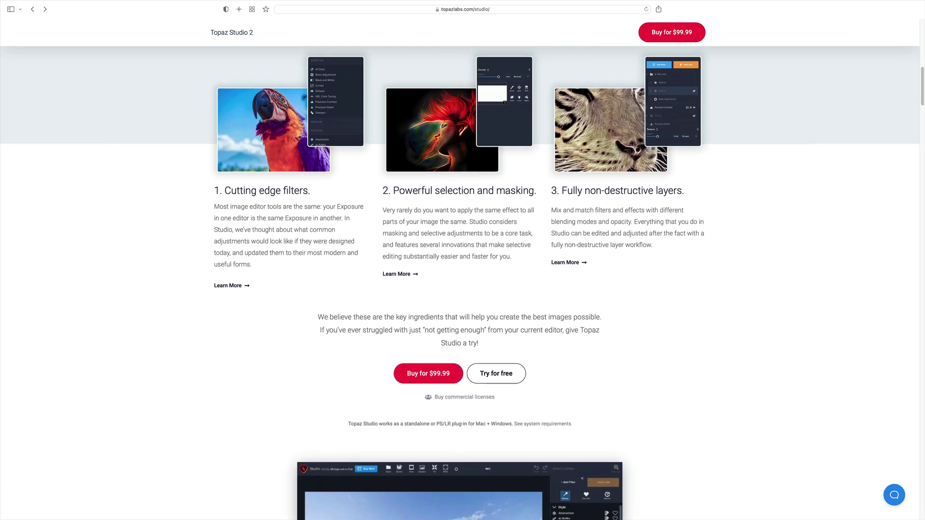
{"action": "scroll", "coordinate": [460, 270], "scroll_direction": "down", "scroll_amount": 3}
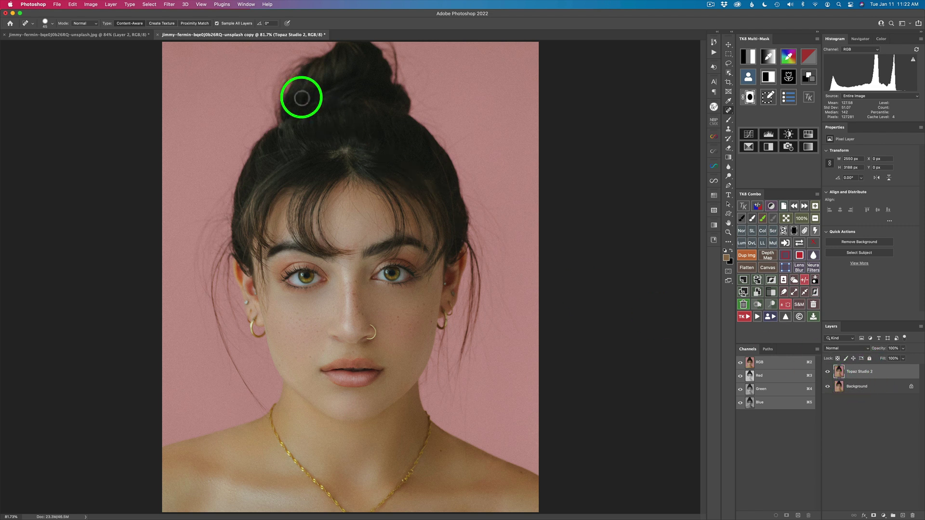
Step: In Photoshop, open the portrait's Topaz Studio 2 layer in the Topaz Studio 2 plug-in
{"action": "left_click", "coordinate": [169, 5]}
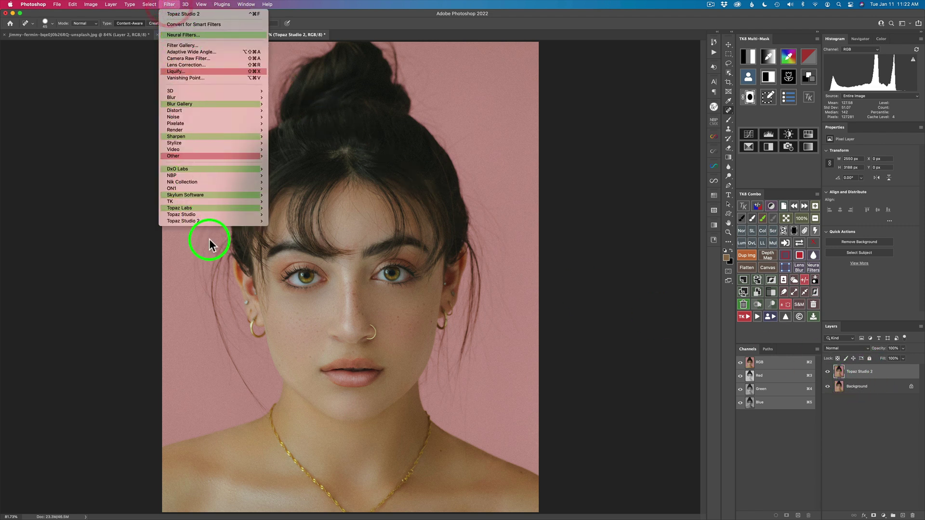
{"action": "mouse_move", "coordinate": [216, 223]}
{"action": "left_click", "coordinate": [291, 218]}
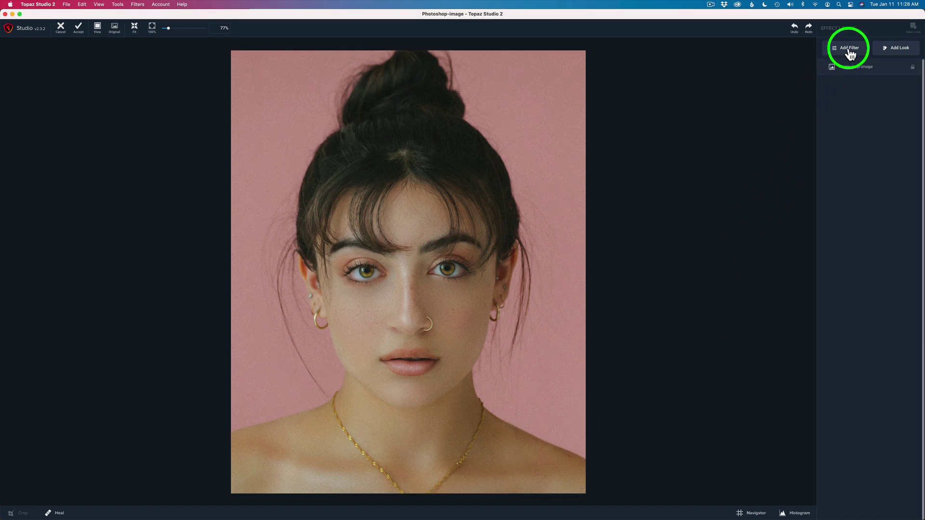
Step: Add the Impression filter to the portrait and compare the painted result with the original photo
{"action": "left_click", "coordinate": [850, 50]}
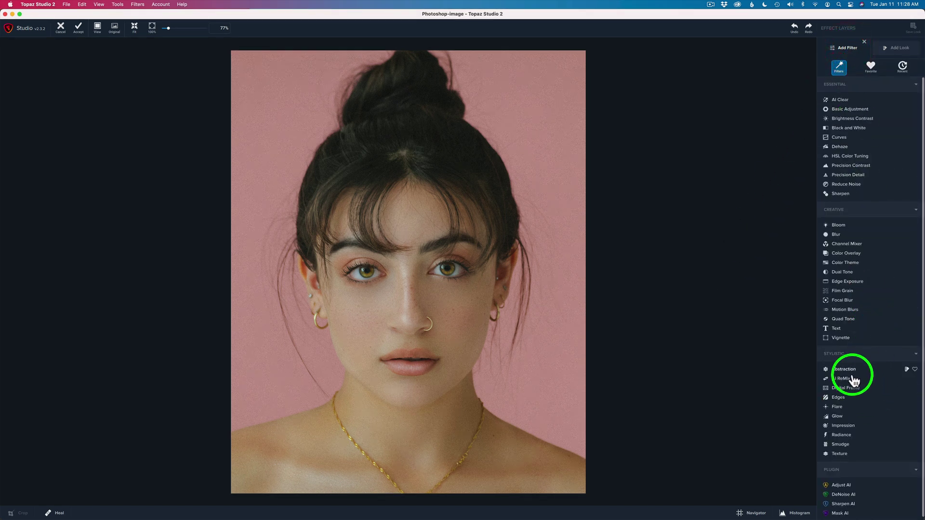
{"action": "left_click", "coordinate": [844, 427]}
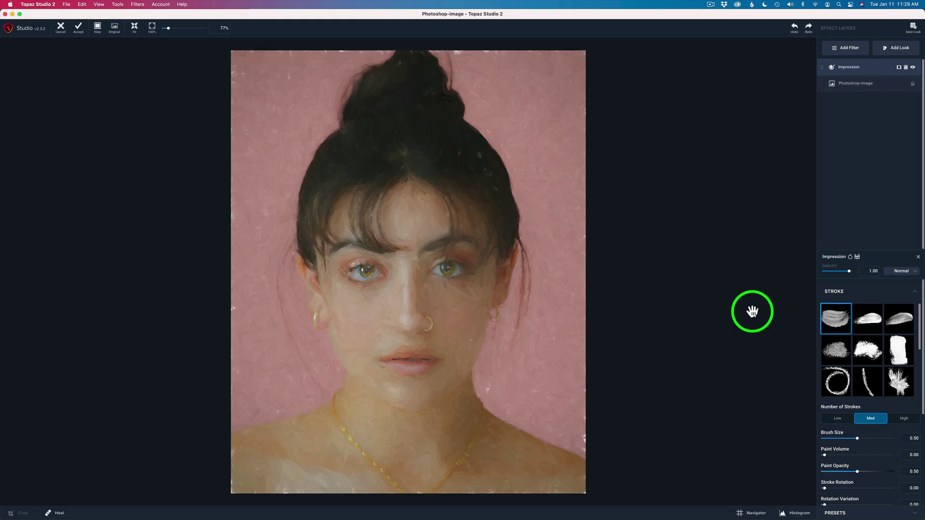
{"action": "left_click", "coordinate": [718, 304]}
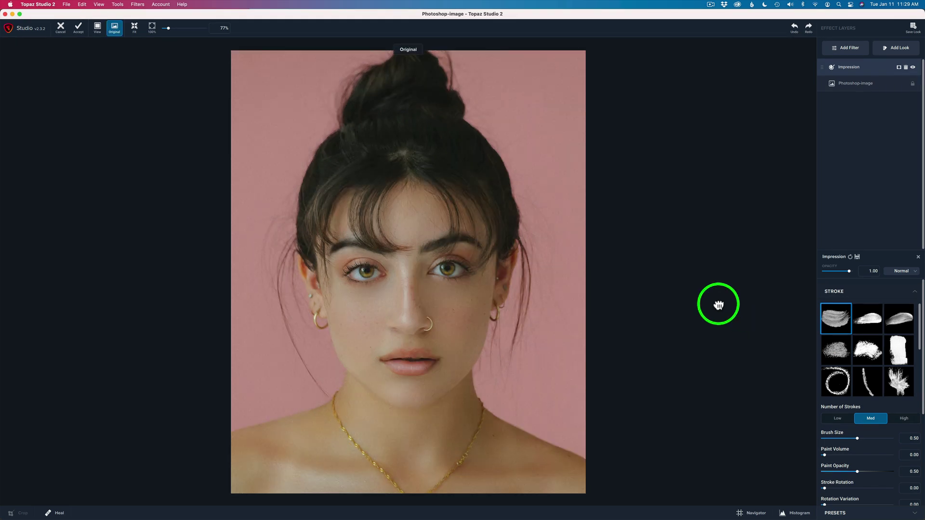
{"action": "left_click_drag", "start_coordinate": [719, 304], "coordinate": [718, 304]}
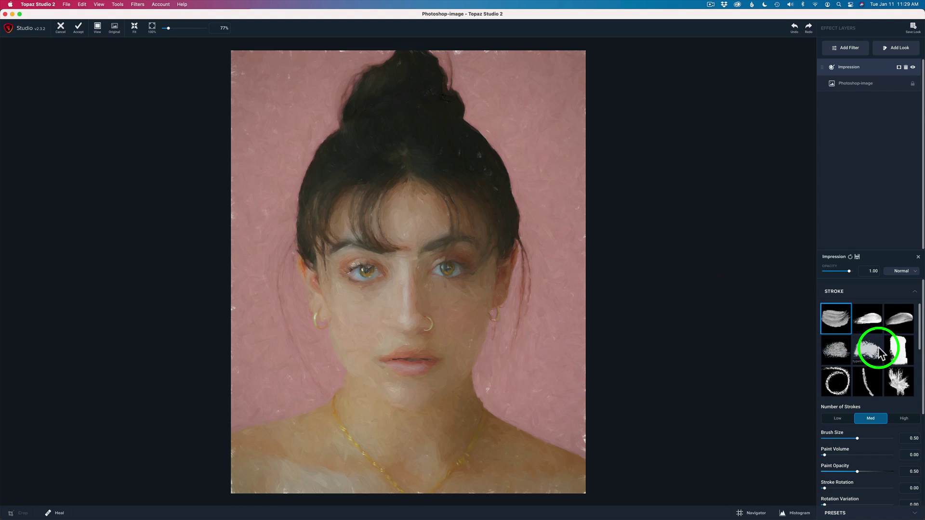
Step: Try yellow, blue and orange solid background colours in the Impression texture settings, and set the background type to Original
{"action": "left_click_drag", "start_coordinate": [922, 348], "coordinate": [920, 502]}
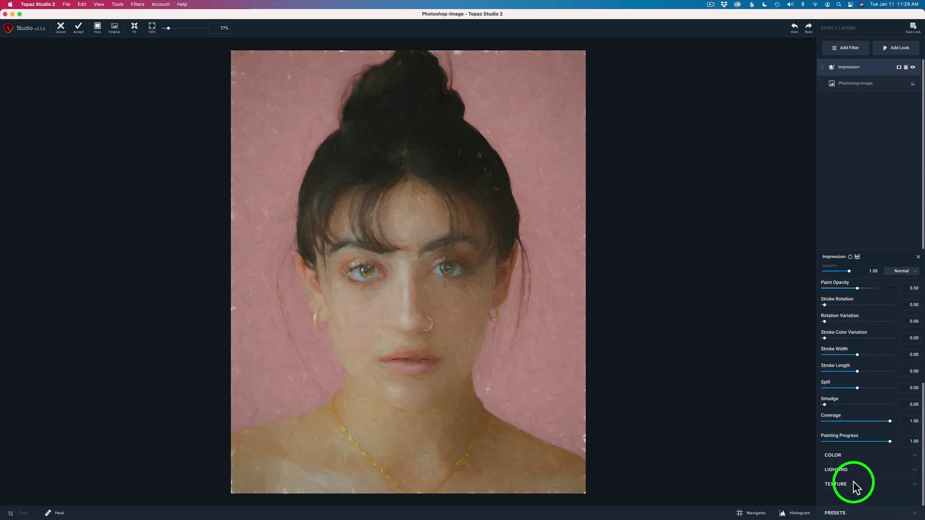
{"action": "left_click", "coordinate": [854, 485]}
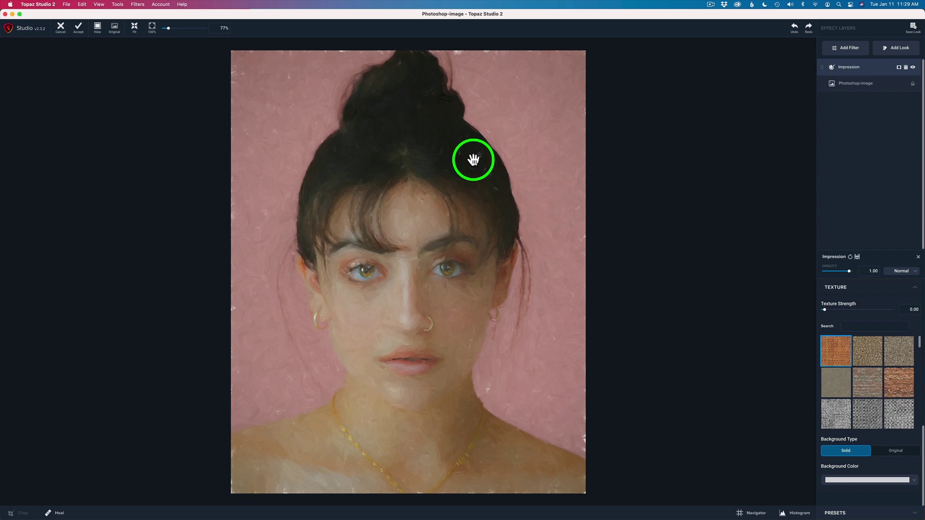
{"action": "left_click", "coordinate": [863, 482]}
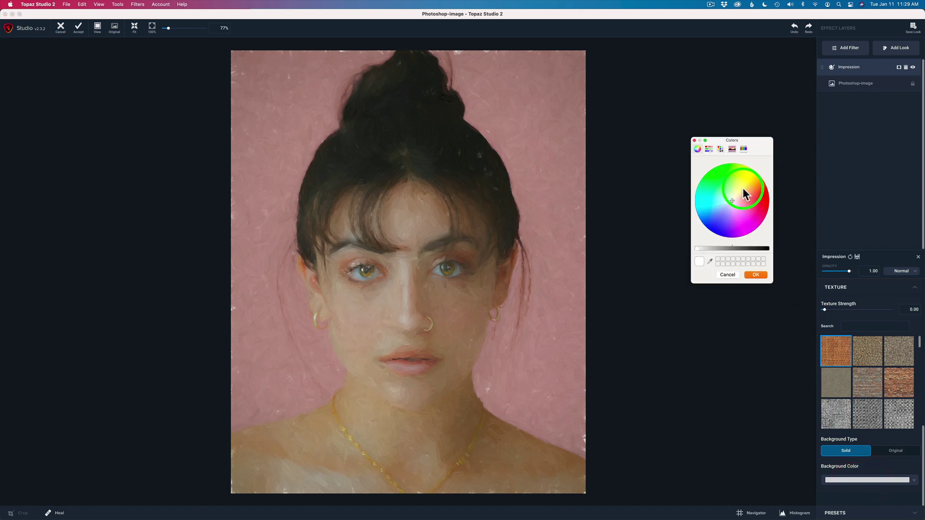
{"action": "left_click", "coordinate": [743, 189]}
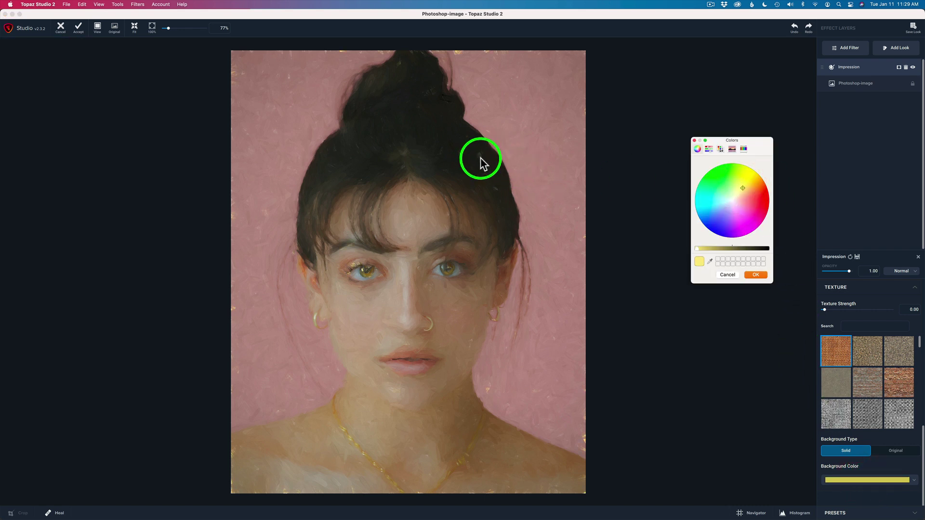
{"action": "left_click", "coordinate": [719, 225]}
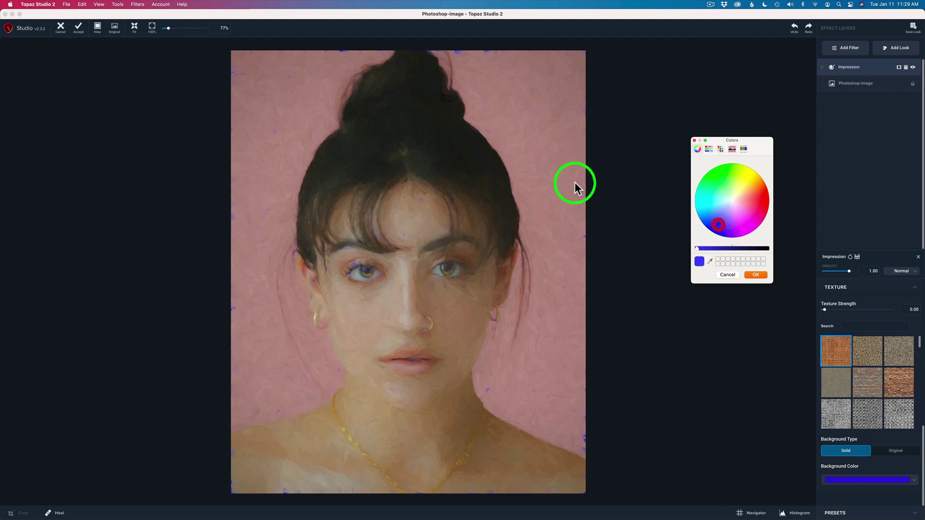
{"action": "left_click", "coordinate": [745, 190]}
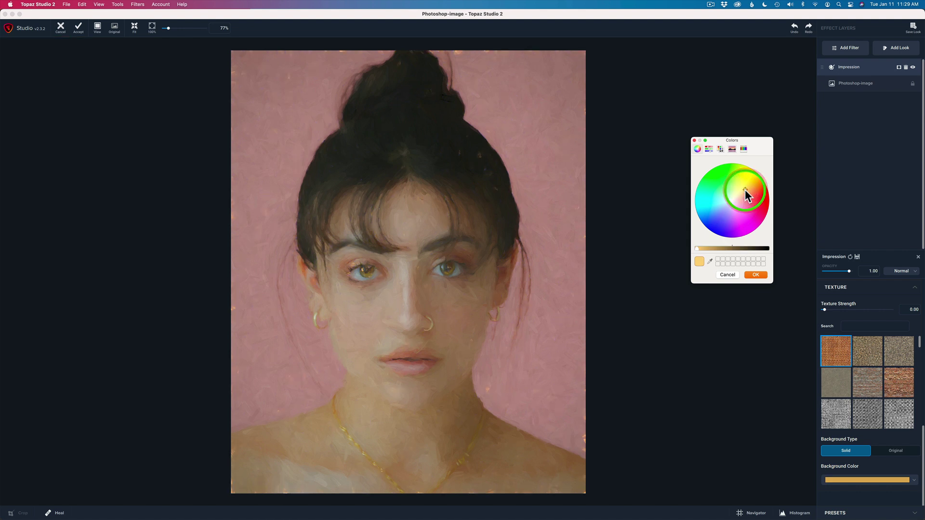
{"action": "left_click", "coordinate": [897, 451]}
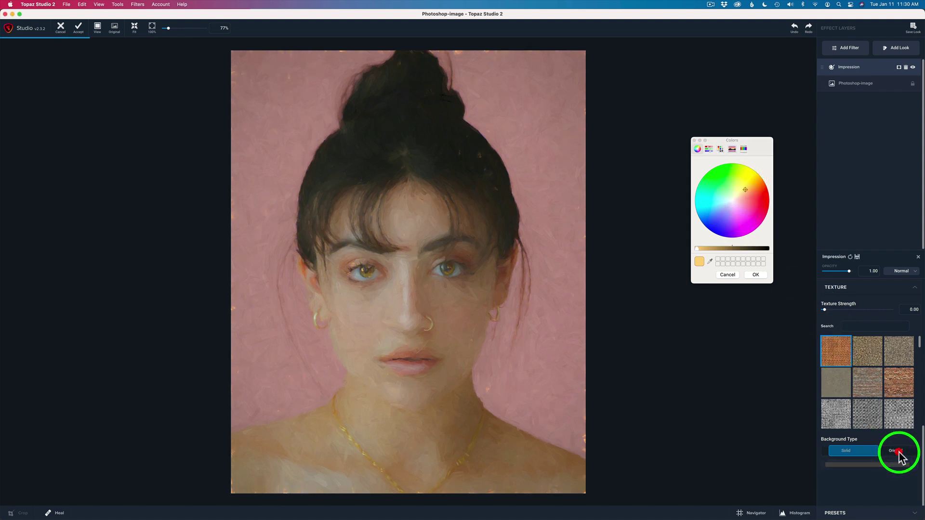
{"action": "left_click", "coordinate": [693, 140]}
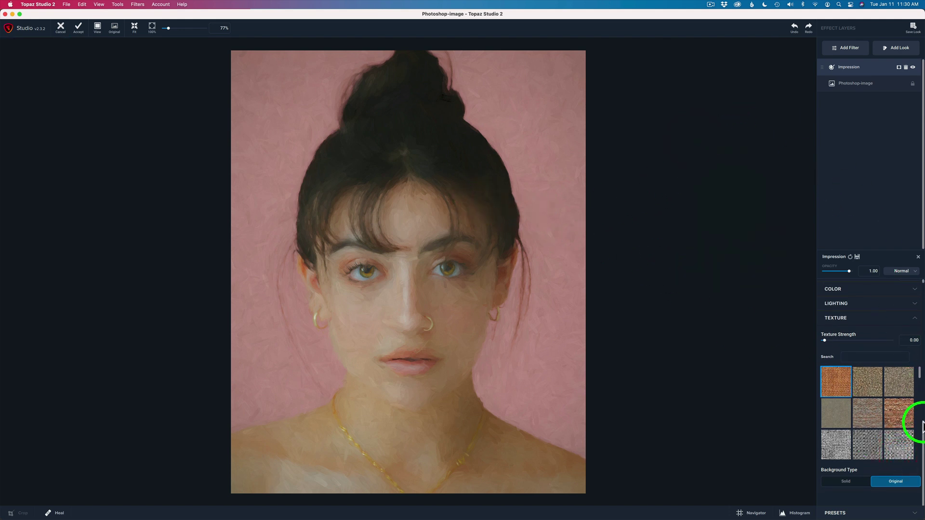
Step: Try the Impression brushes in the first three rows of stroke shapes, checking each one's strokes on the enlarged face
{"action": "left_click_drag", "start_coordinate": [922, 429], "coordinate": [915, 277]}
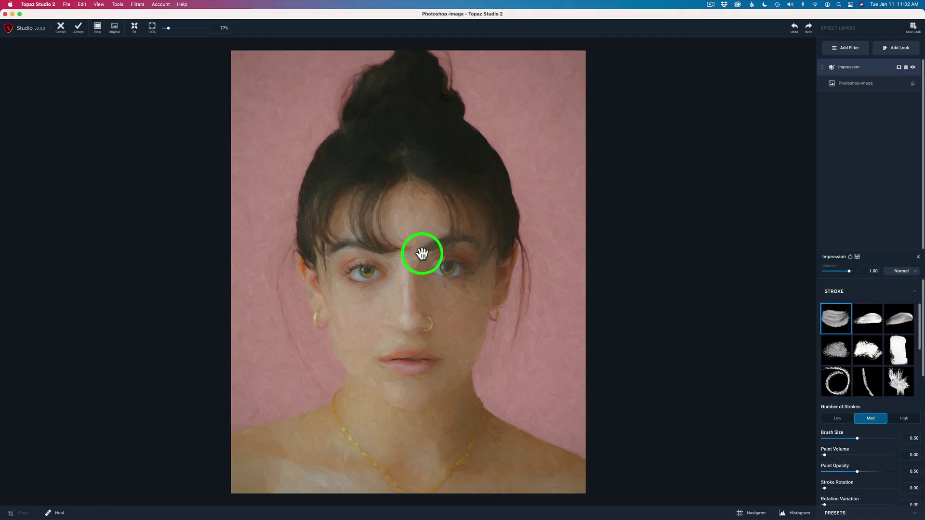
{"action": "scroll", "coordinate": [422, 253], "scroll_direction": "up", "scroll_amount": 8}
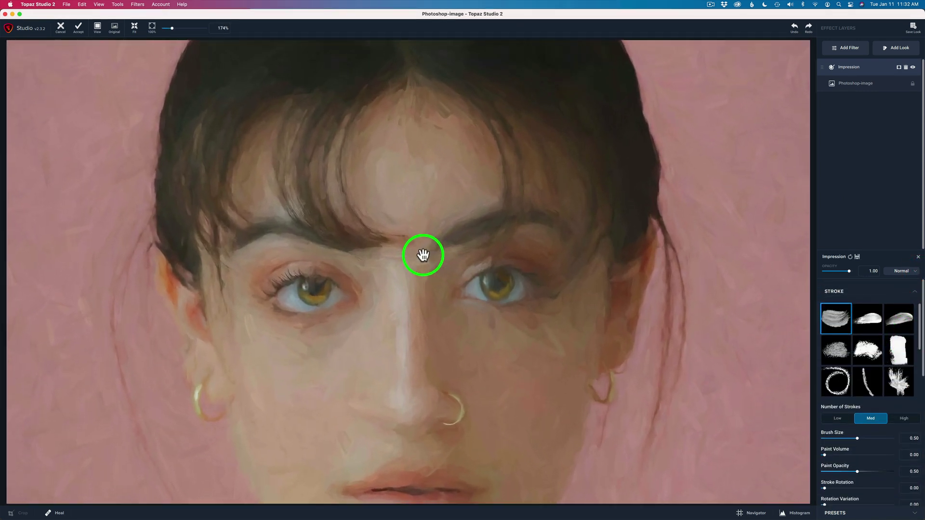
{"action": "scroll", "coordinate": [423, 255], "scroll_direction": "up", "scroll_amount": 3}
{"action": "left_click_drag", "start_coordinate": [418, 386], "coordinate": [440, 262]}
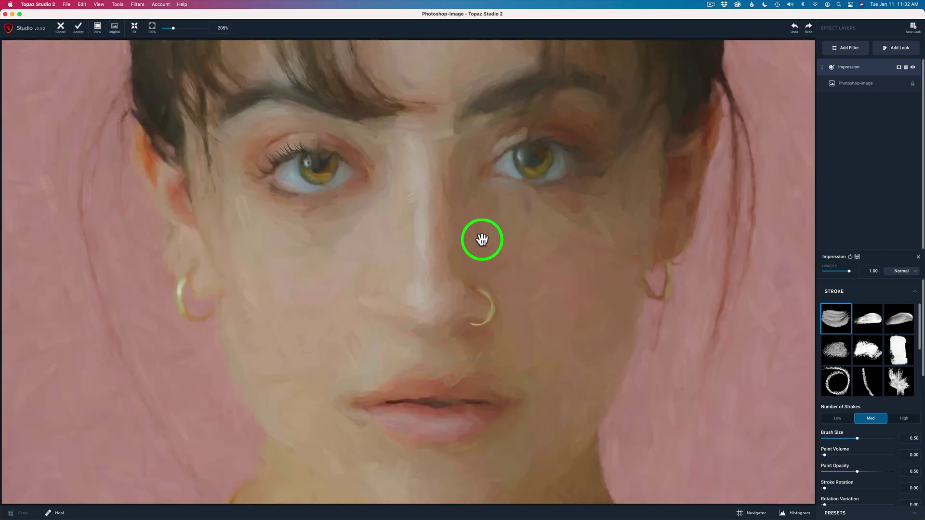
{"action": "left_click_drag", "start_coordinate": [482, 239], "coordinate": [482, 241]}
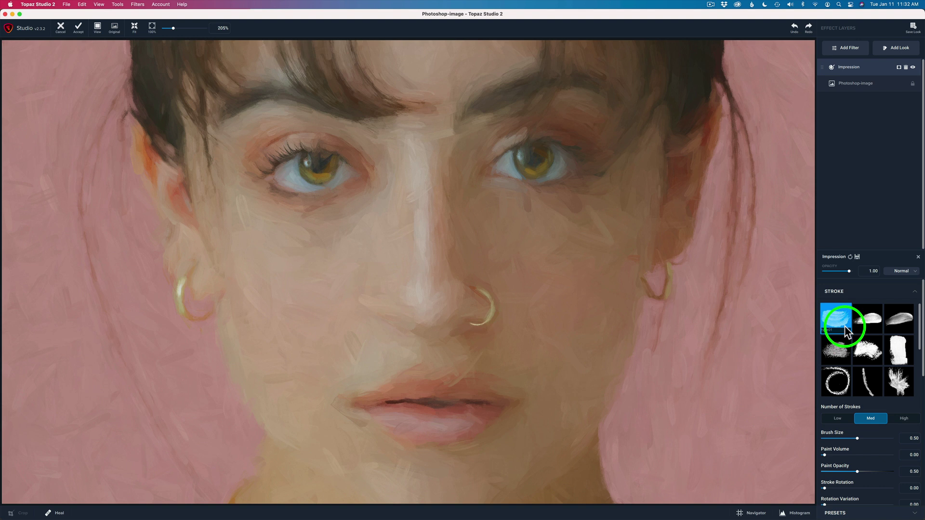
{"action": "left_click", "coordinate": [867, 327]}
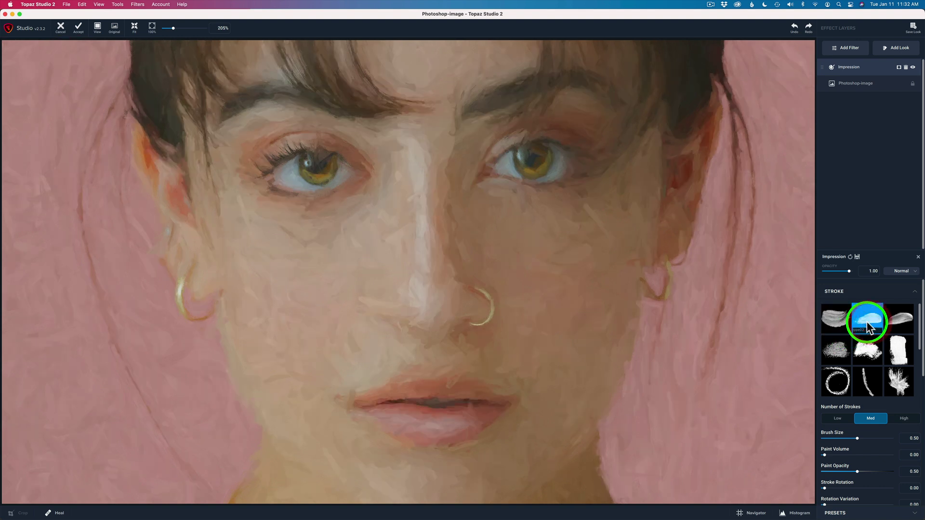
{"action": "left_click", "coordinate": [909, 321]}
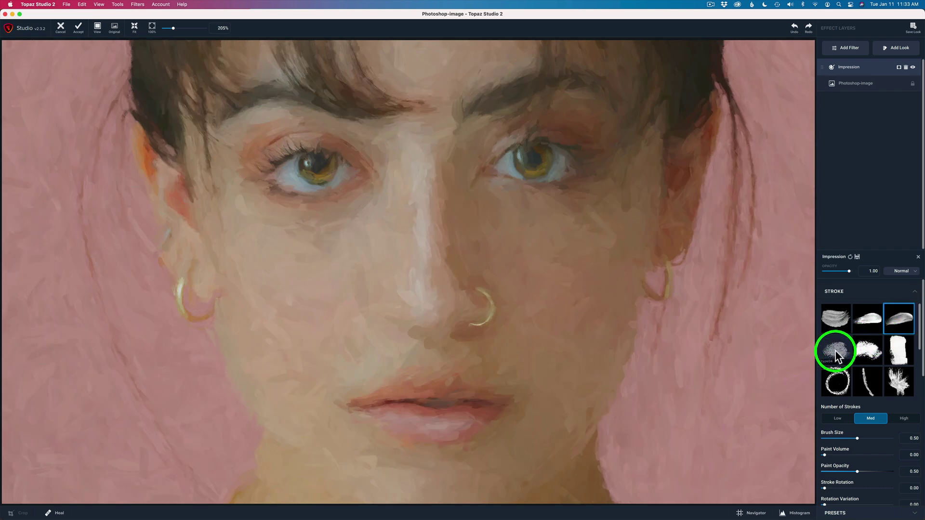
{"action": "left_click", "coordinate": [837, 354]}
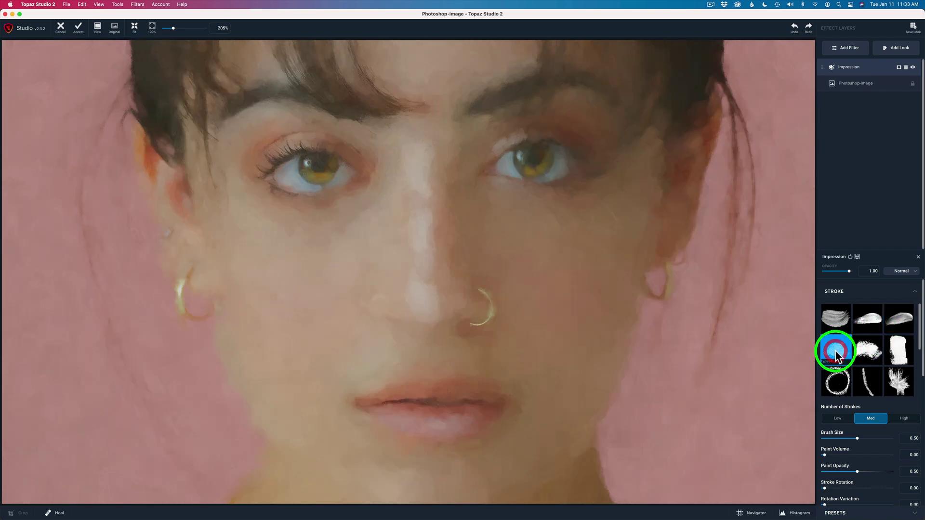
{"action": "left_click", "coordinate": [867, 353]}
{"action": "left_click", "coordinate": [903, 353]}
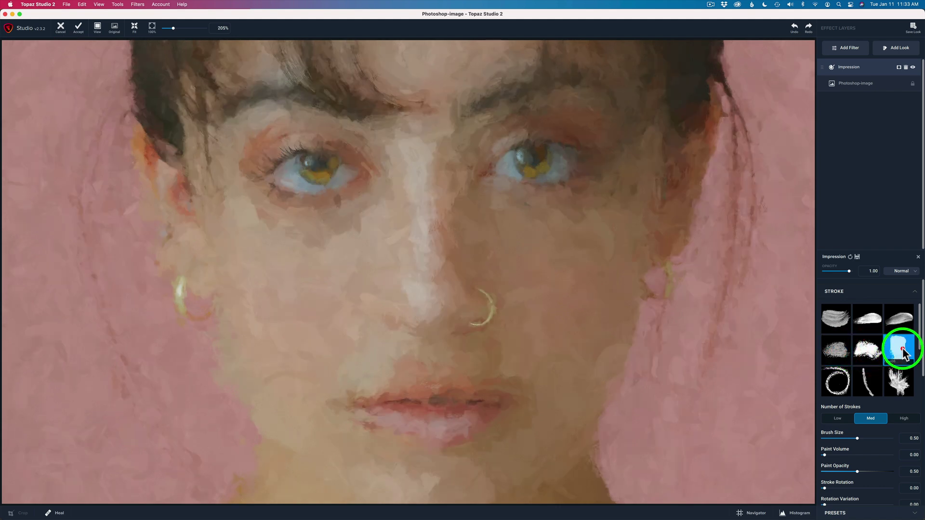
{"action": "left_click", "coordinate": [836, 388]}
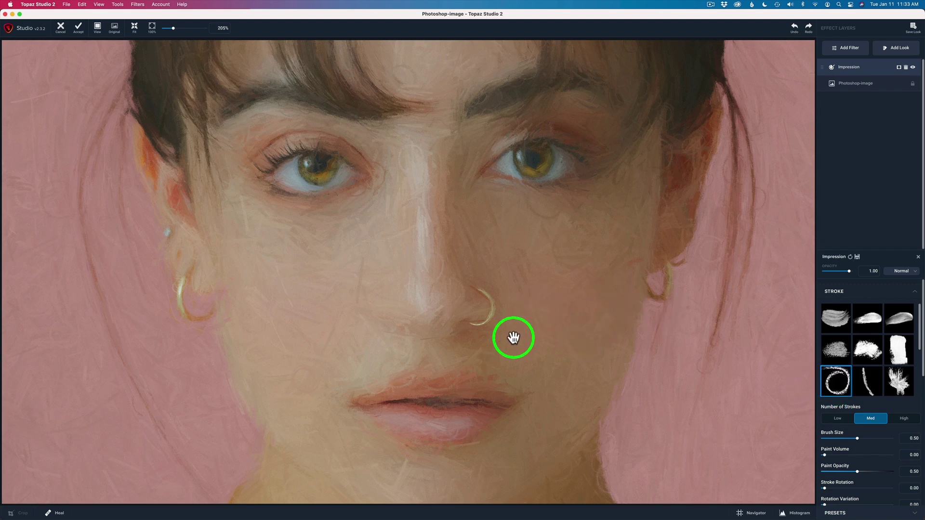
{"action": "left_click", "coordinate": [869, 383]}
{"action": "left_click", "coordinate": [892, 379]}
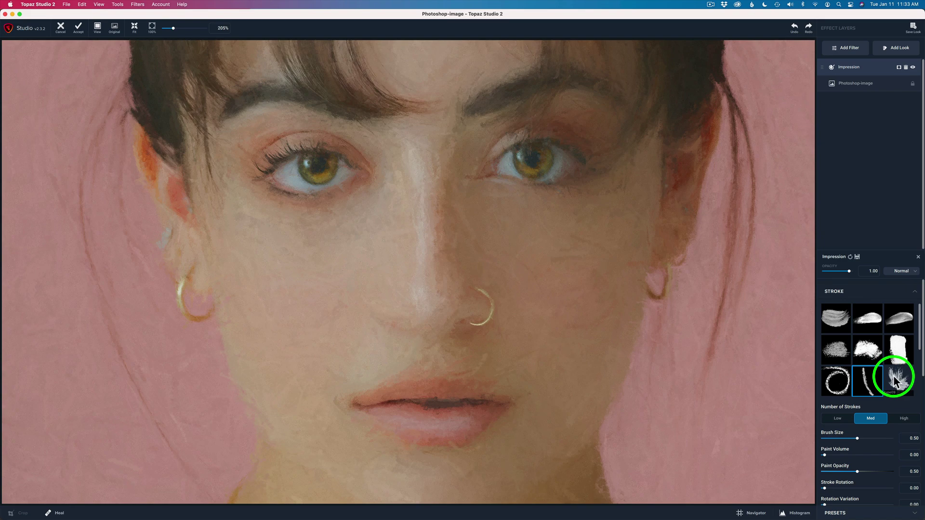
Step: Try the straight and curved bristle brushes further down, select the round fingerprint-like brush, and view the whole portrait
{"action": "scroll", "coordinate": [895, 380], "scroll_direction": "down", "scroll_amount": 1}
{"action": "scroll", "coordinate": [895, 381], "scroll_direction": "down", "scroll_amount": 1}
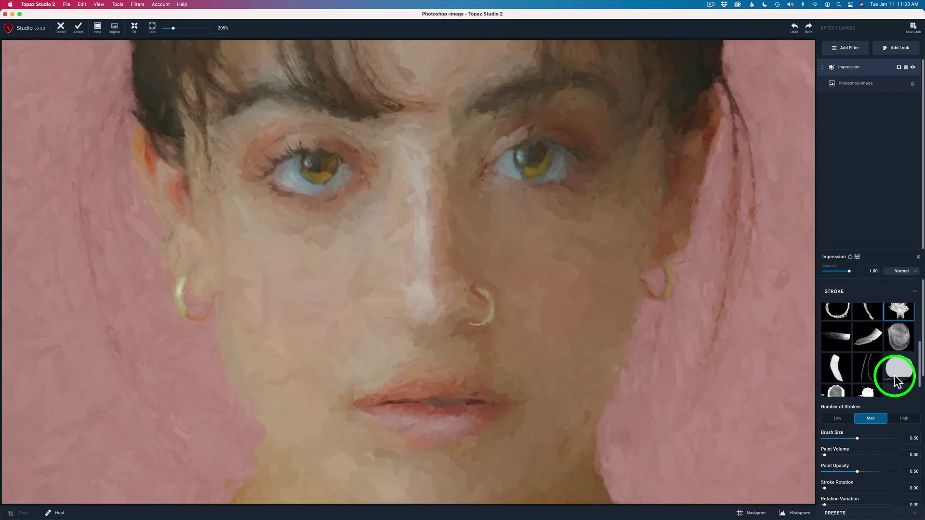
{"action": "left_click", "coordinate": [839, 337]}
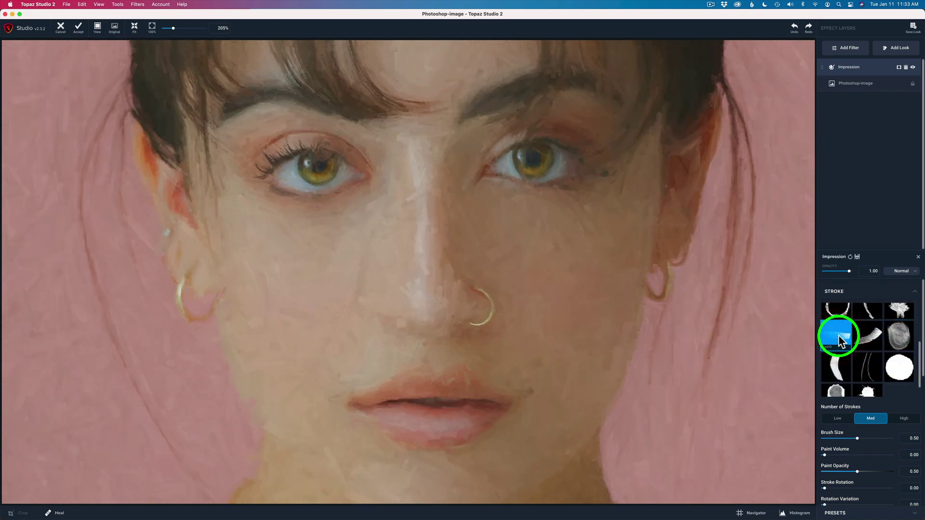
{"action": "left_click", "coordinate": [866, 337]}
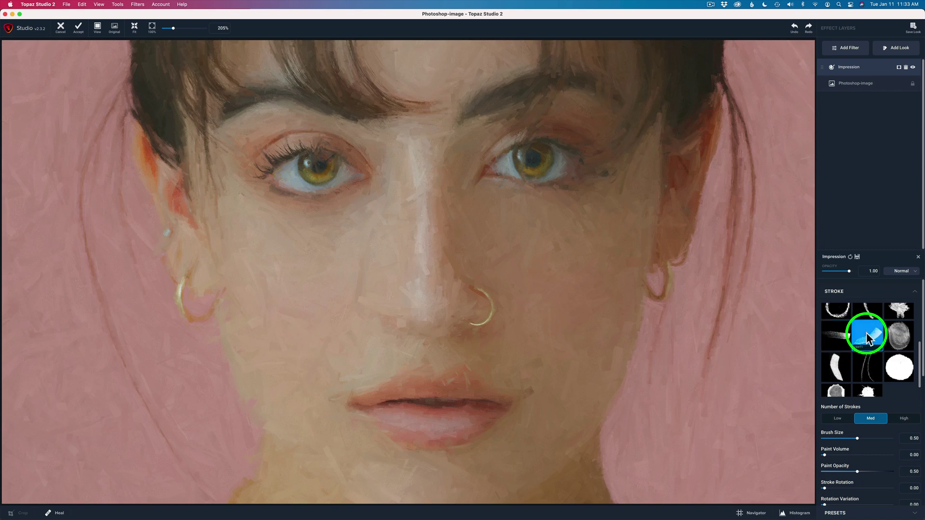
{"action": "left_click", "coordinate": [900, 338]}
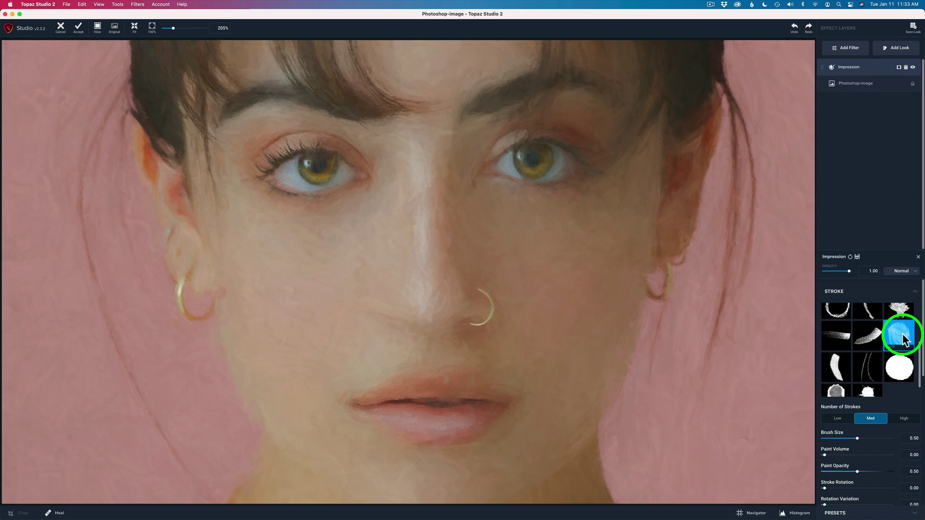
{"action": "scroll", "coordinate": [549, 300], "scroll_direction": "down", "scroll_amount": 3}
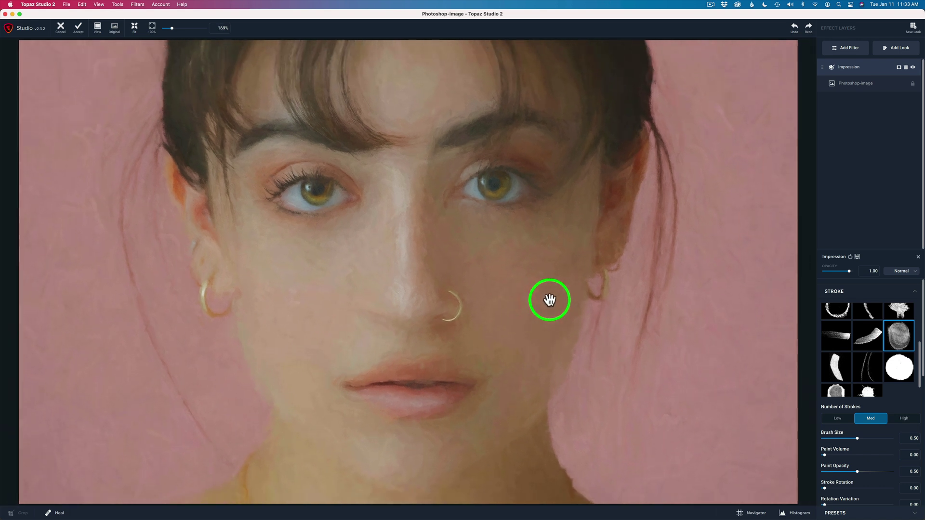
{"action": "scroll", "coordinate": [550, 300], "scroll_direction": "down", "scroll_amount": 3}
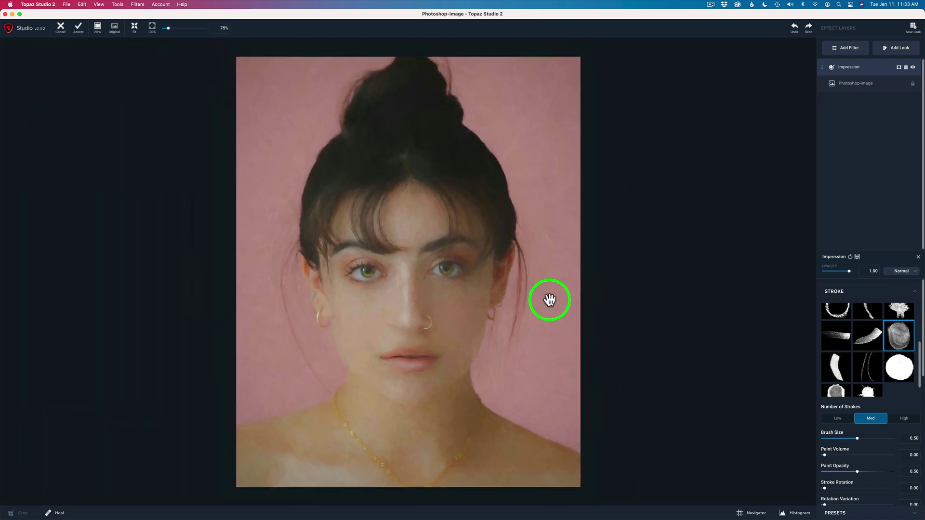
Step: Try the Low, Med and High settings for the number of strokes, and return it to Med
{"action": "scroll", "coordinate": [549, 299], "scroll_direction": "up", "scroll_amount": 1}
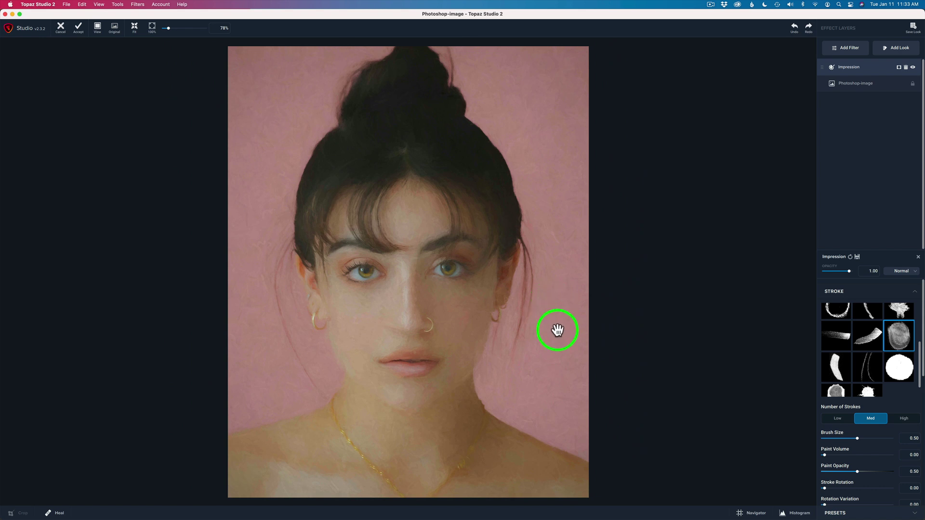
{"action": "left_click", "coordinate": [842, 422]}
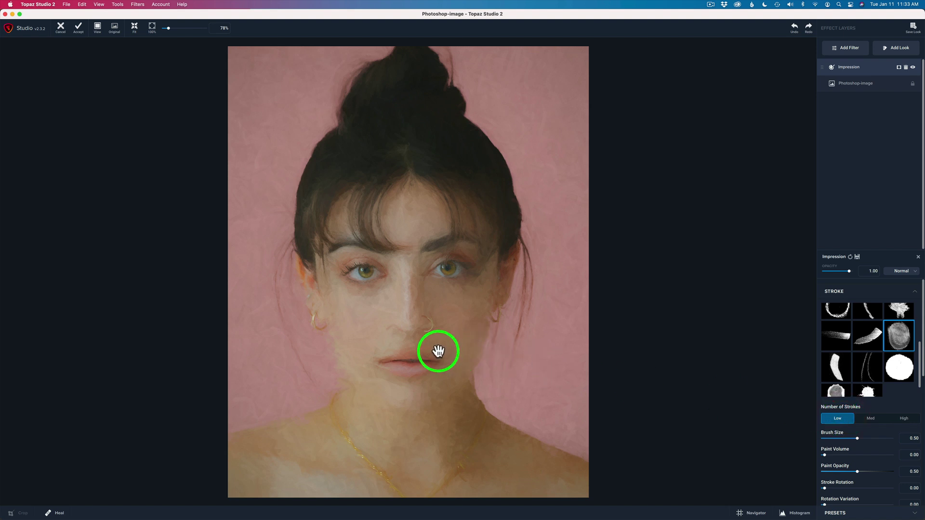
{"action": "left_click", "coordinate": [871, 419]}
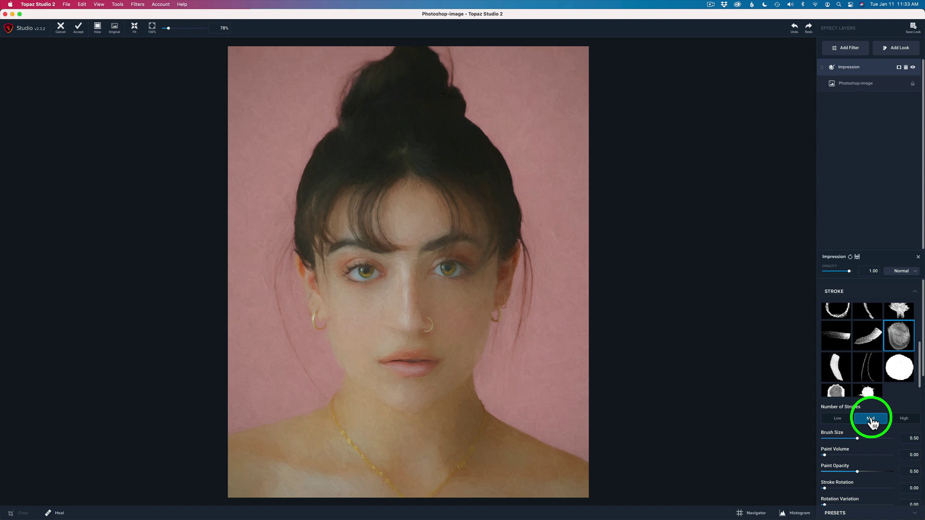
{"action": "left_click", "coordinate": [904, 419]}
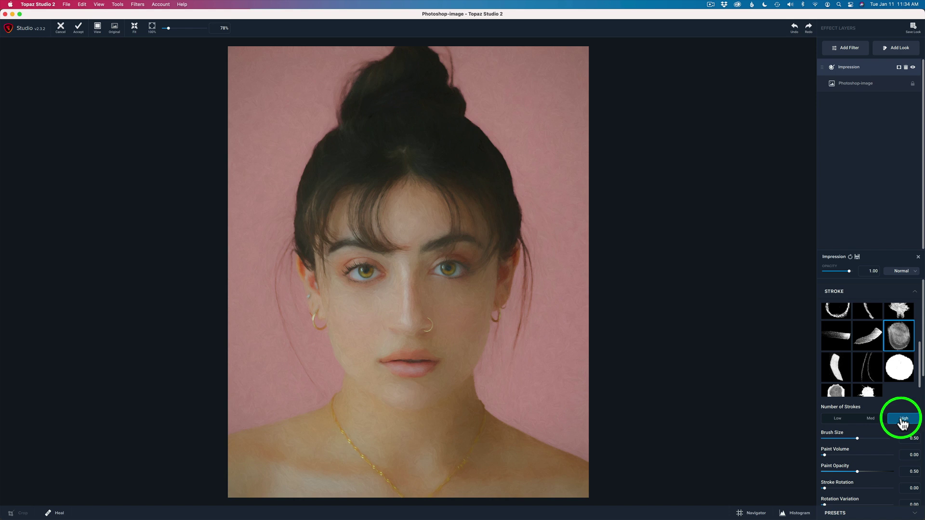
{"action": "left_click", "coordinate": [838, 418]}
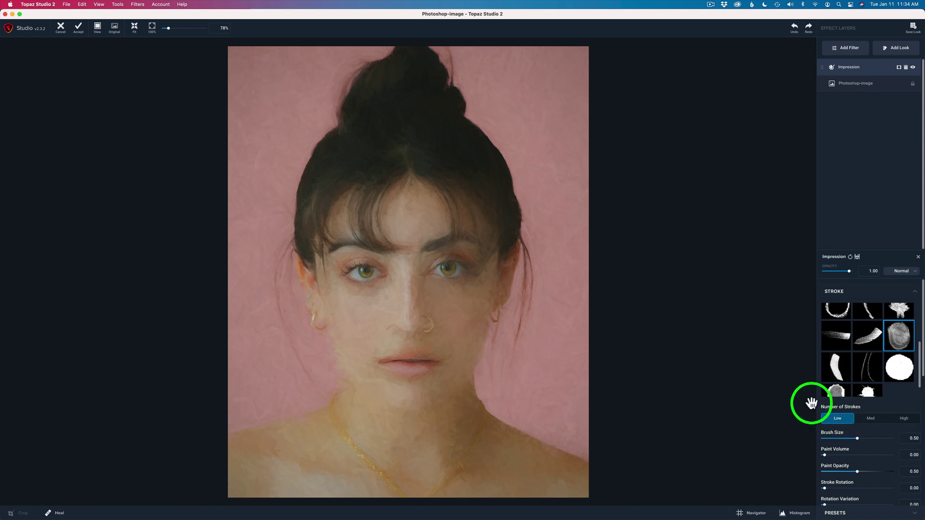
{"action": "left_click", "coordinate": [870, 419]}
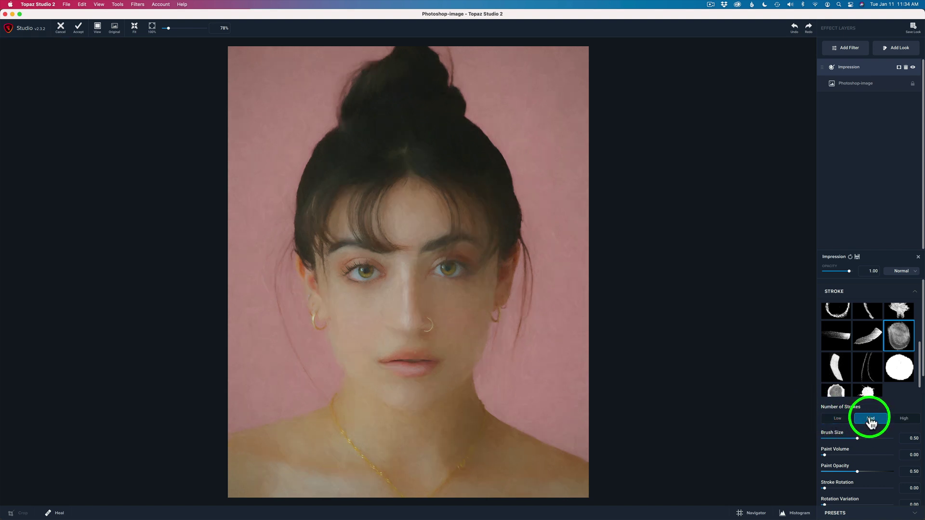
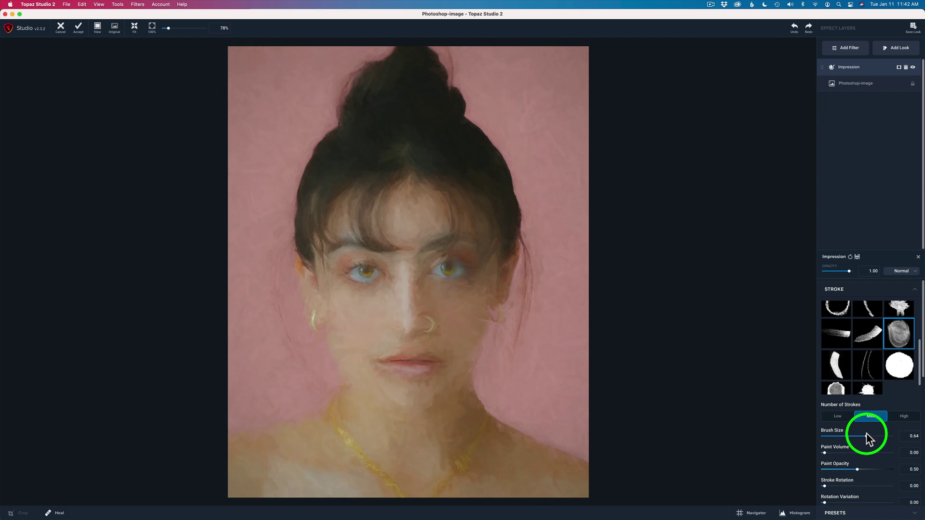
Step: Try brush sizes between 0.44 and 0.64, set the size to 0.47, and compare the painting with the original photo
{"action": "left_click_drag", "start_coordinate": [867, 438], "coordinate": [862, 440]}
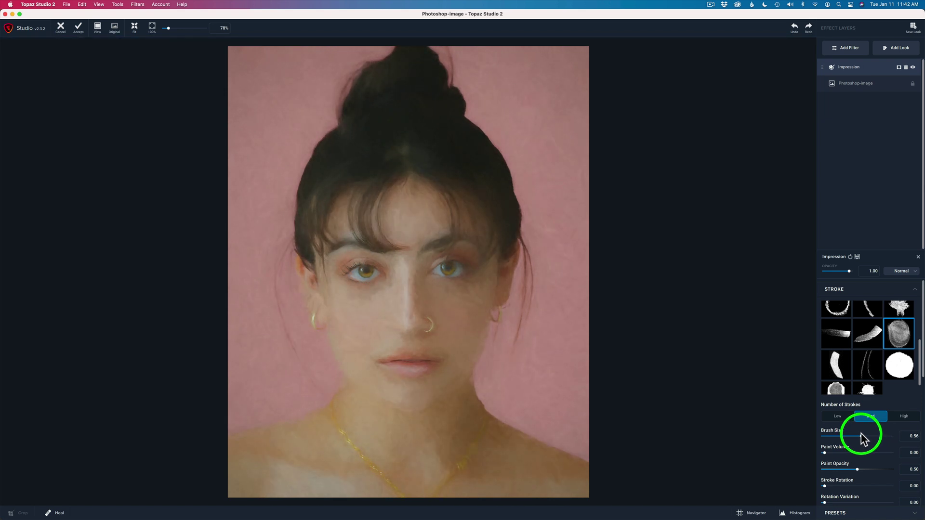
{"action": "left_click_drag", "start_coordinate": [860, 434], "coordinate": [854, 435]}
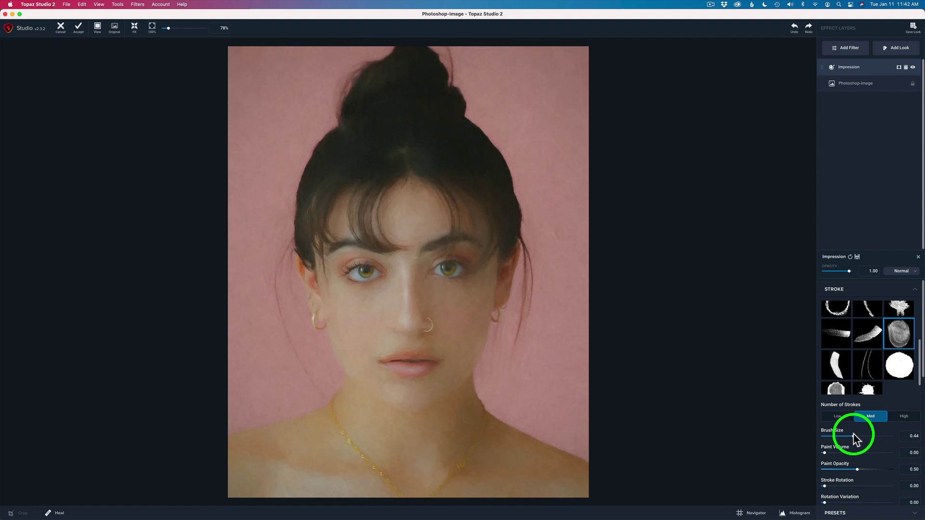
{"action": "left_click_drag", "start_coordinate": [853, 436], "coordinate": [855, 436]}
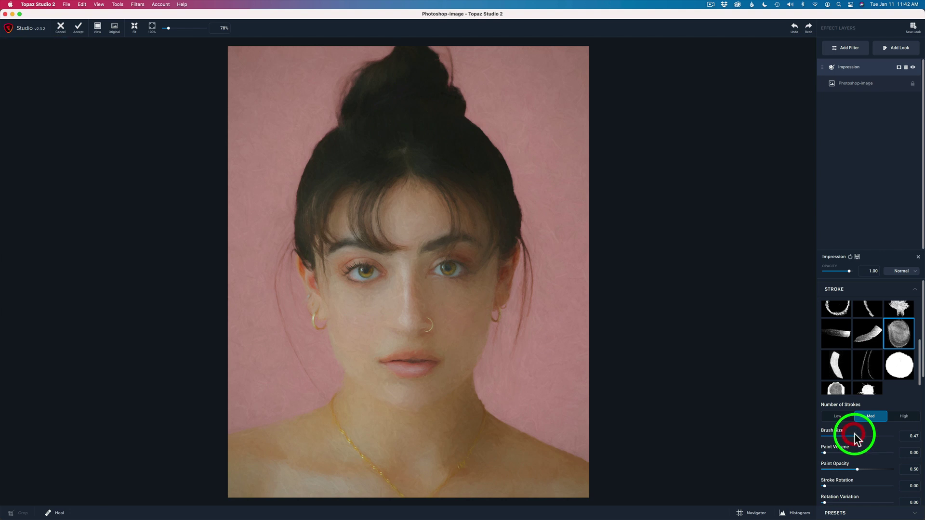
{"action": "key", "text": "backslash"}
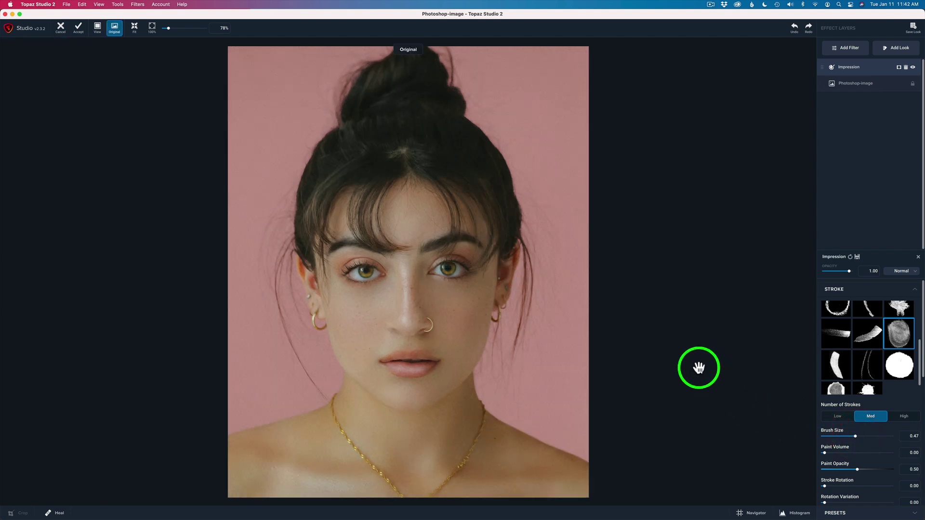
{"action": "key", "text": "backslash"}
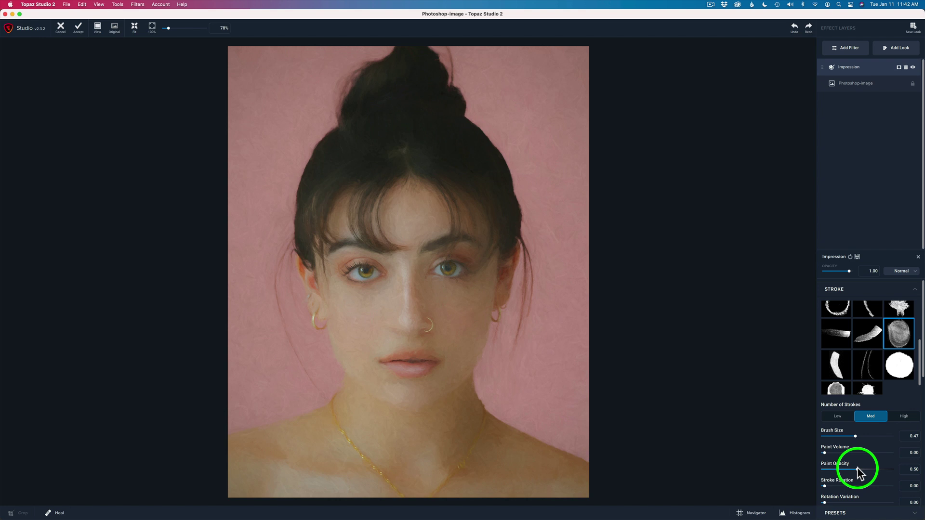
Step: Try a paint opacity of 0.83, set it to 0.56, and check the strokes on the enlarged face
{"action": "scroll", "coordinate": [407, 251], "scroll_direction": "up", "scroll_amount": 5}
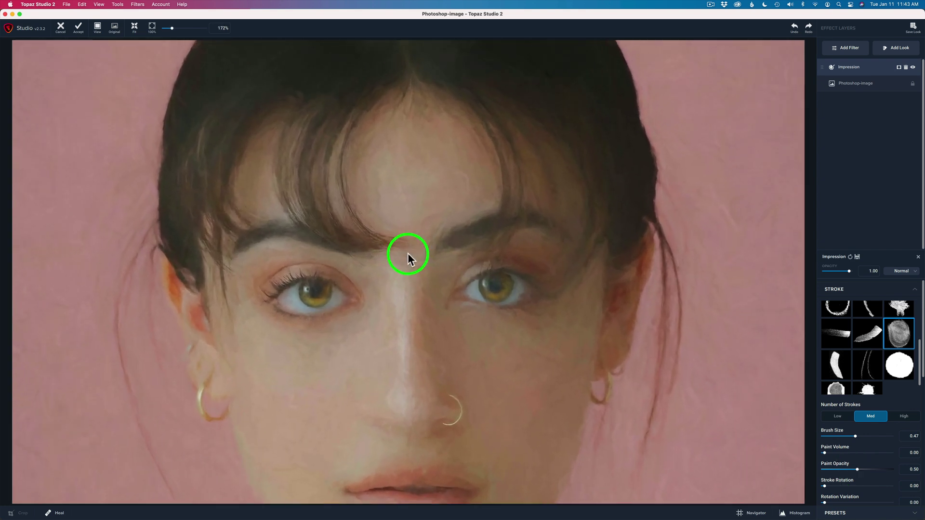
{"action": "scroll", "coordinate": [407, 255], "scroll_direction": "up", "scroll_amount": 1}
{"action": "mouse_move", "coordinate": [439, 368]}
{"action": "left_mouse_down"}
{"action": "mouse_move", "coordinate": [431, 176]}
{"action": "mouse_move", "coordinate": [445, 228]}
{"action": "mouse_move", "coordinate": [462, 250]}
{"action": "left_mouse_up"}
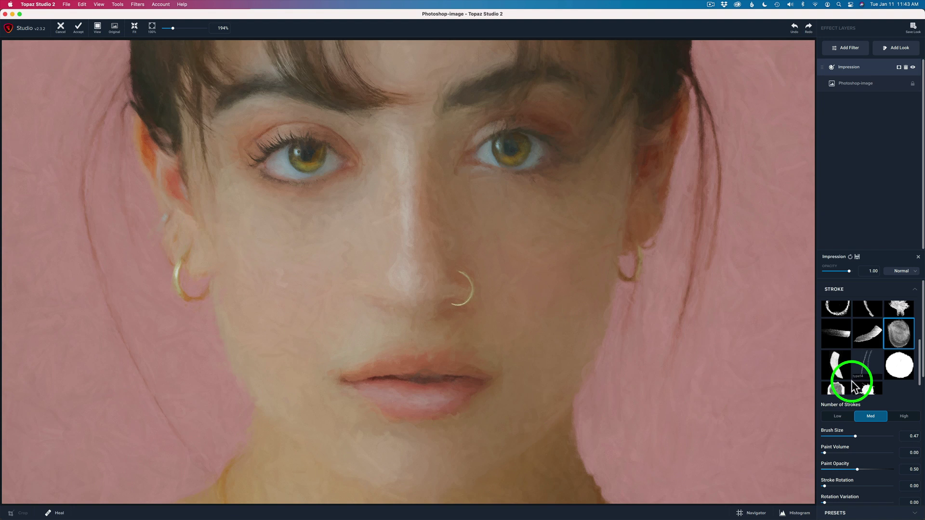
{"action": "left_click_drag", "start_coordinate": [858, 472], "coordinate": [881, 468]}
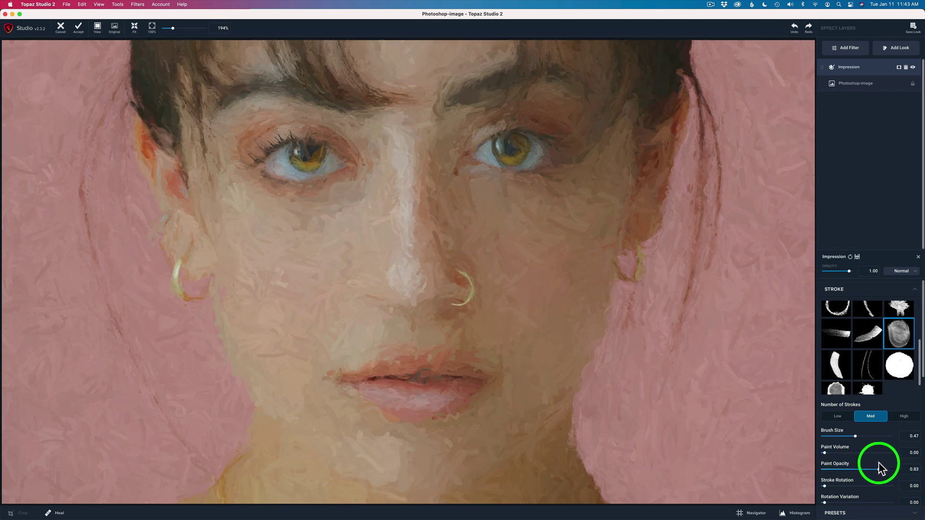
{"action": "left_click_drag", "start_coordinate": [880, 468], "coordinate": [861, 468]}
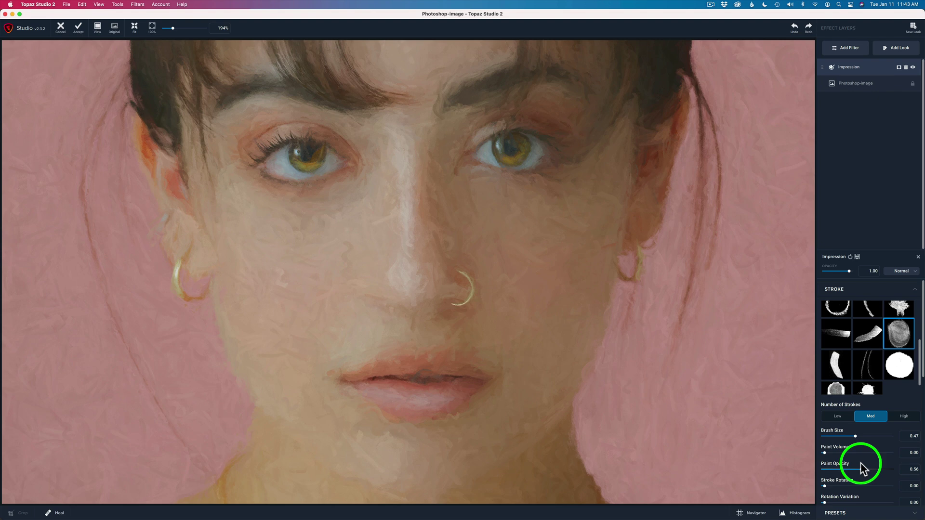
{"action": "left_click", "coordinate": [495, 309]}
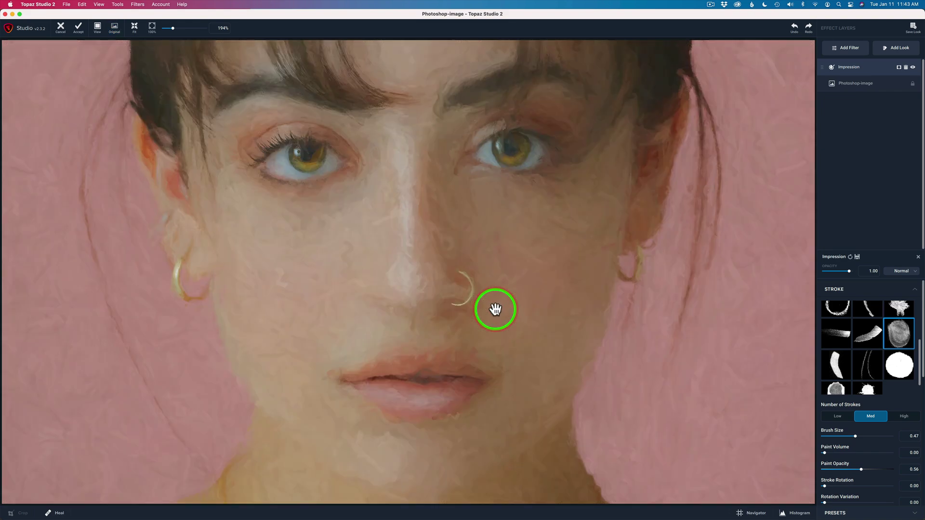
{"action": "scroll", "coordinate": [495, 309], "scroll_direction": "down", "scroll_amount": 3}
{"action": "scroll", "coordinate": [495, 309], "scroll_direction": "up", "scroll_amount": 1}
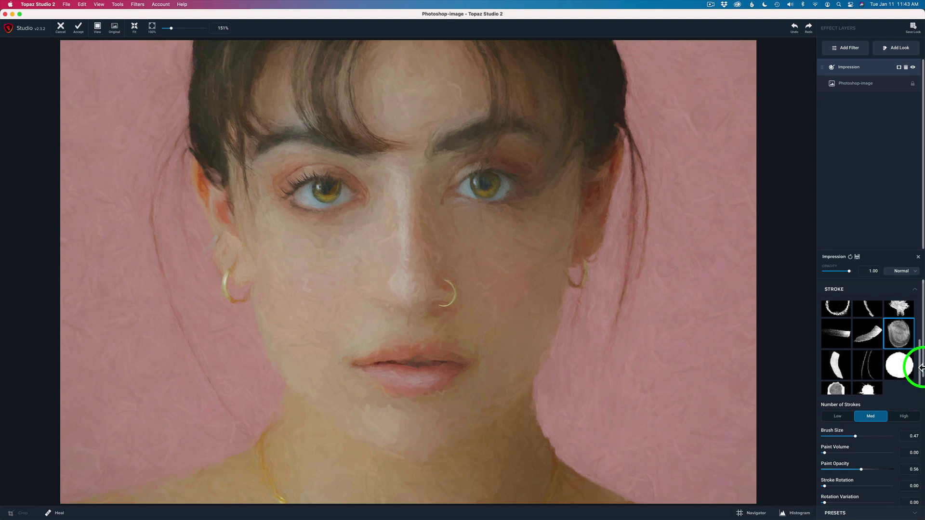
Step: Try the rotation variation, stroke color variation and stroke width settings on the enlarged face, leaving each at 0.00
{"action": "left_click_drag", "start_coordinate": [921, 367], "coordinate": [921, 431]}
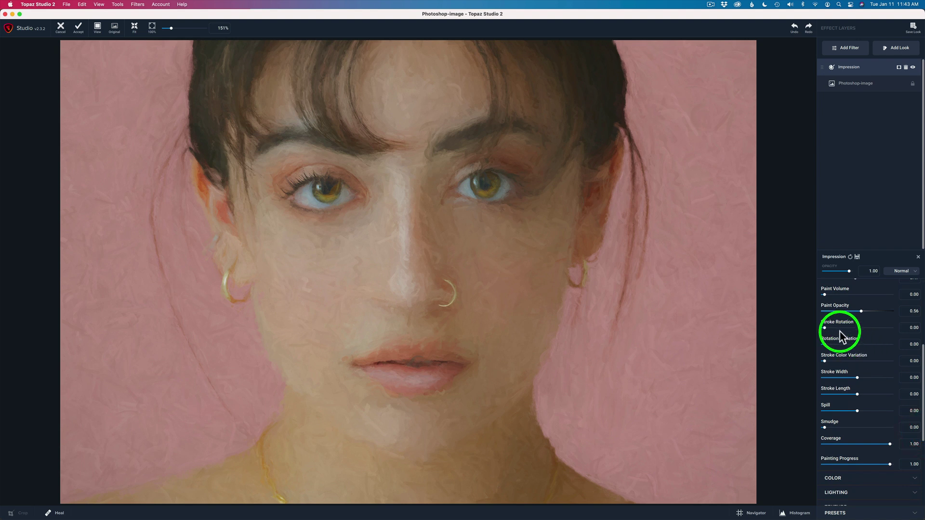
{"action": "scroll", "coordinate": [463, 262], "scroll_direction": "up", "scroll_amount": 1}
{"action": "scroll", "coordinate": [463, 262], "scroll_direction": "up", "scroll_amount": 2}
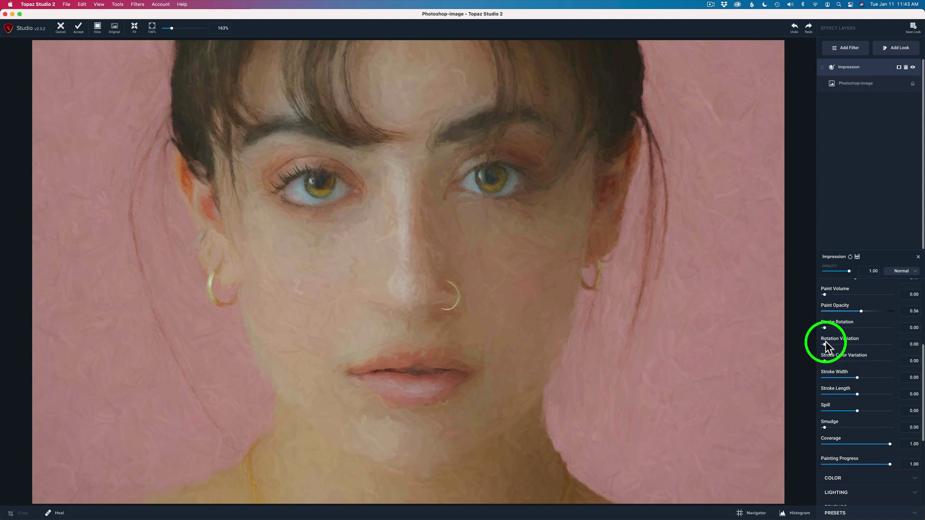
{"action": "mouse_move", "coordinate": [825, 343]}
{"action": "left_mouse_down"}
{"action": "mouse_move", "coordinate": [849, 343]}
{"action": "mouse_move", "coordinate": [816, 344]}
{"action": "left_mouse_up"}
{"action": "left_click", "coordinate": [837, 365]}
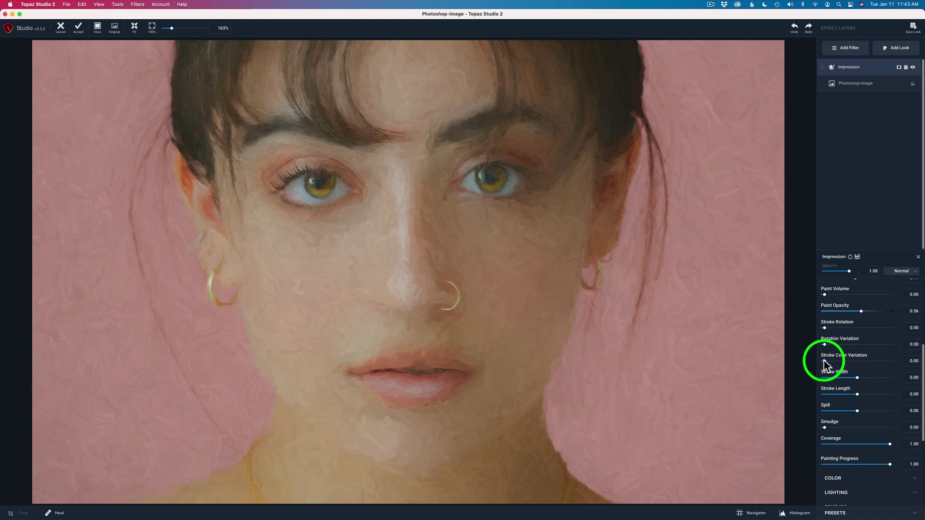
{"action": "mouse_move", "coordinate": [824, 360]}
{"action": "left_mouse_down"}
{"action": "mouse_move", "coordinate": [851, 361]}
{"action": "mouse_move", "coordinate": [817, 359]}
{"action": "mouse_move", "coordinate": [859, 381]}
{"action": "left_mouse_up"}
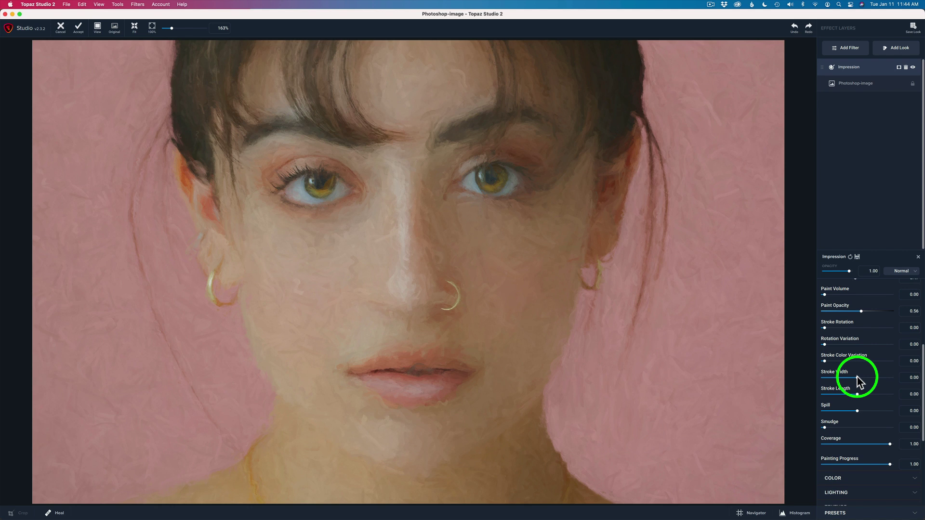
{"action": "mouse_move", "coordinate": [859, 381]}
{"action": "left_mouse_down"}
{"action": "mouse_move", "coordinate": [903, 378]}
{"action": "mouse_move", "coordinate": [825, 379]}
{"action": "mouse_move", "coordinate": [856, 378]}
{"action": "left_mouse_up"}
{"action": "left_click", "coordinate": [855, 377]}
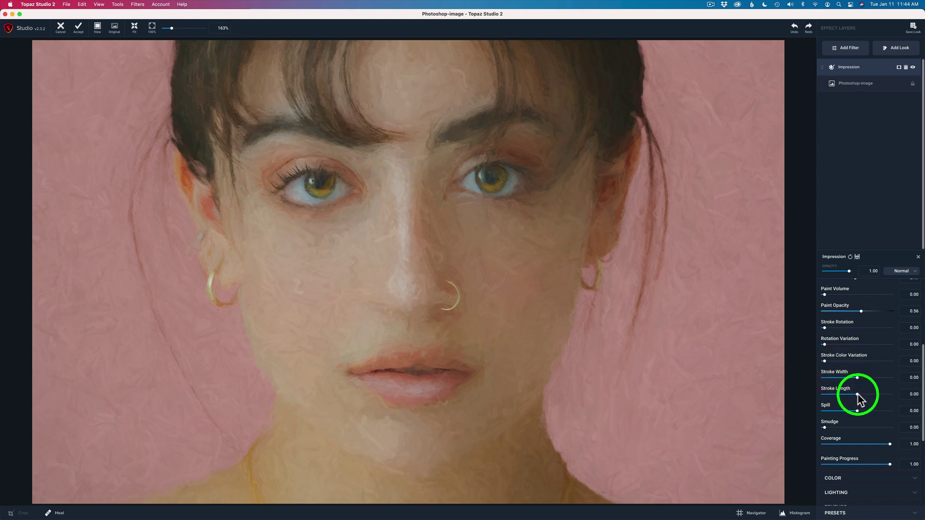
Step: Try a stroke length of -0.79, reset it to 0.00, and view the whole portrait
{"action": "mouse_move", "coordinate": [857, 394]}
{"action": "left_mouse_down"}
{"action": "mouse_move", "coordinate": [894, 395]}
{"action": "mouse_move", "coordinate": [831, 395]}
{"action": "left_mouse_up"}
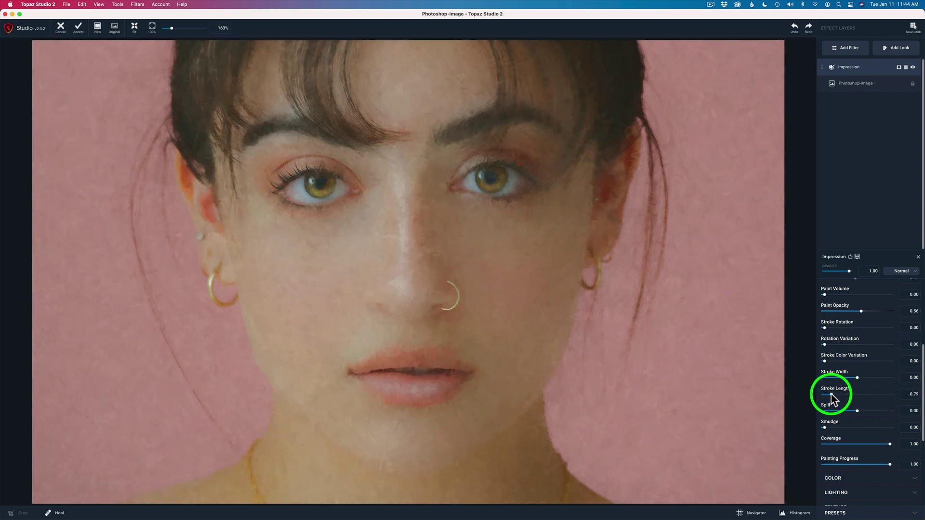
{"action": "double_click", "coordinate": [838, 392]}
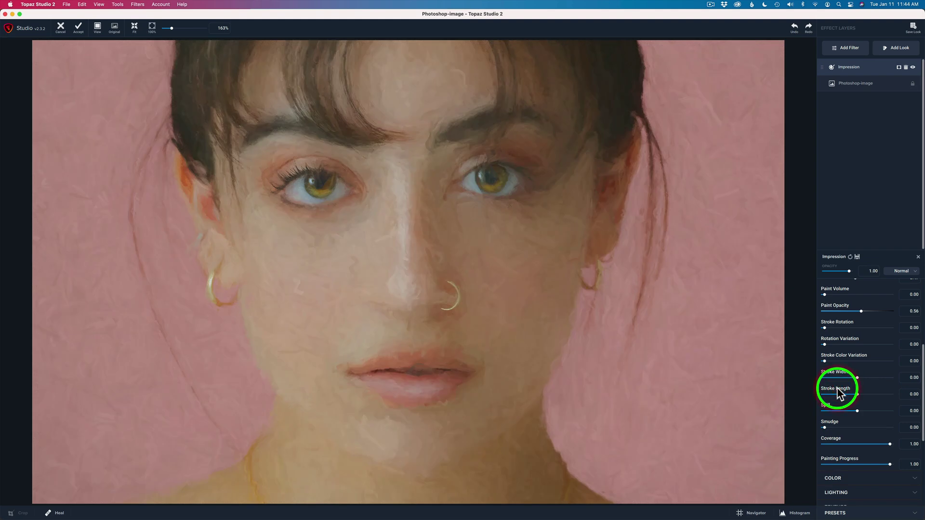
{"action": "left_click", "coordinate": [662, 294]}
{"action": "scroll", "coordinate": [662, 294], "scroll_direction": "down", "scroll_amount": 2}
{"action": "scroll", "coordinate": [662, 293], "scroll_direction": "down", "scroll_amount": 4}
{"action": "scroll", "coordinate": [663, 294], "scroll_direction": "up", "scroll_amount": 1}
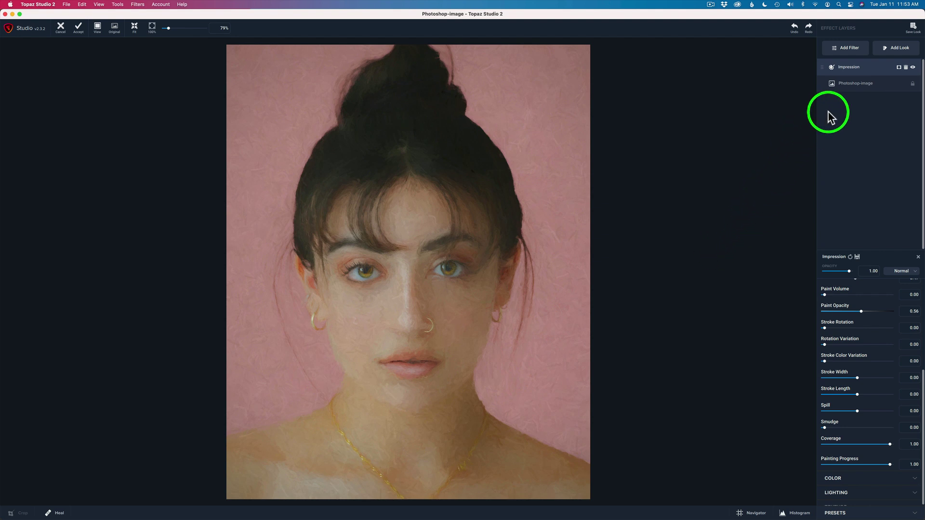
Step: Add a Precision Contrast filter with Micro contrast at 0.25, Low at 0.37 and Medium at 0.26
{"action": "left_click", "coordinate": [849, 50]}
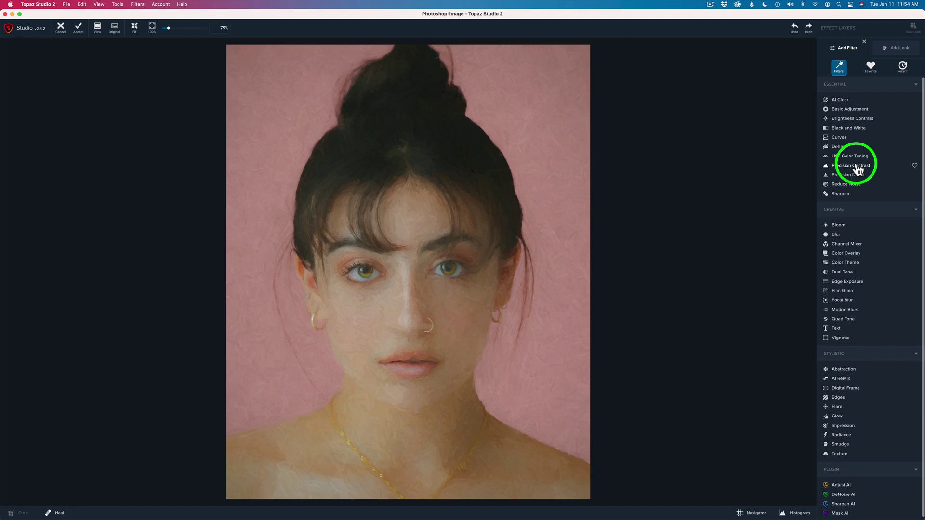
{"action": "left_click", "coordinate": [856, 166]}
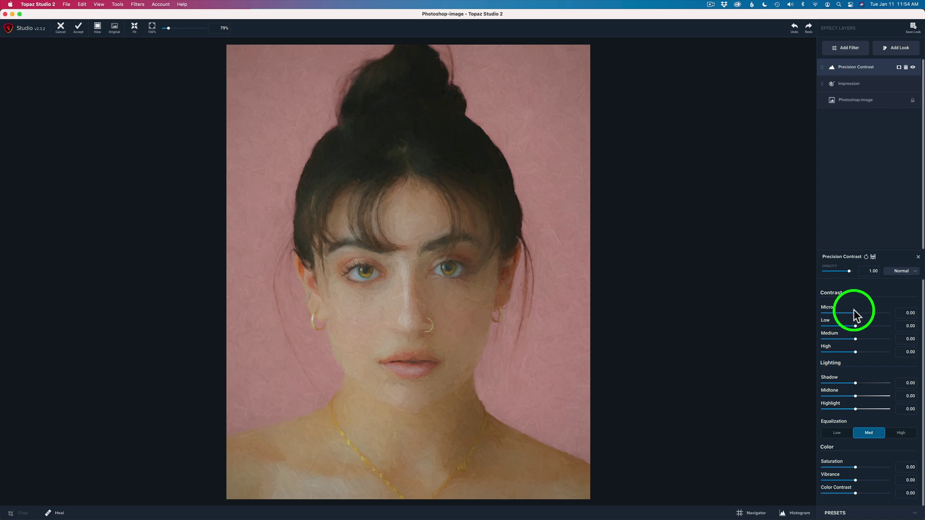
{"action": "left_click_drag", "start_coordinate": [855, 312], "coordinate": [863, 313]}
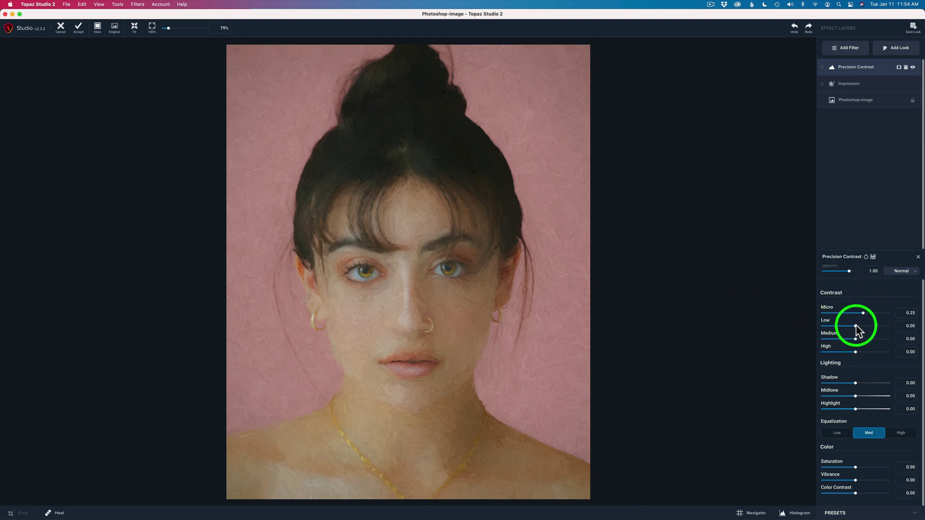
{"action": "left_click_drag", "start_coordinate": [856, 326], "coordinate": [867, 326]}
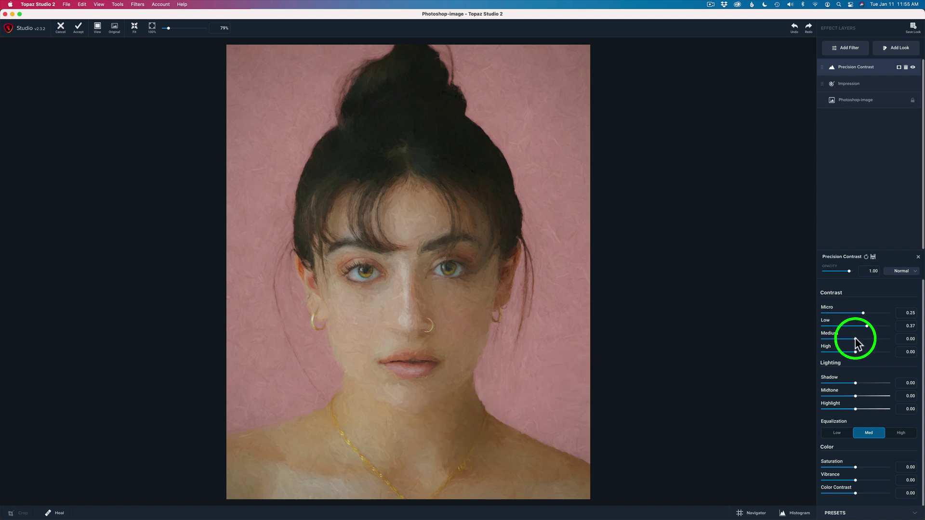
{"action": "left_click_drag", "start_coordinate": [856, 339], "coordinate": [863, 339]}
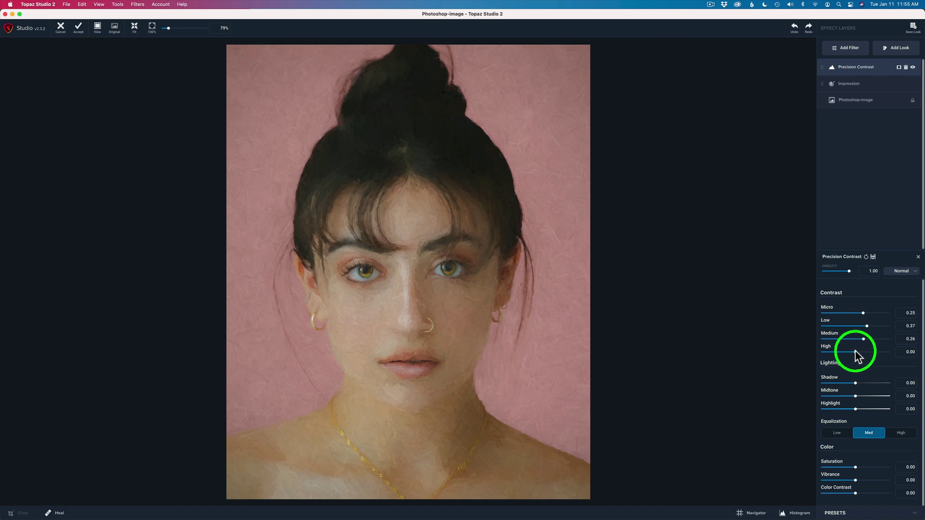
Step: Try the High contrast at 1.00 and 0.58, and set it to 0.25
{"action": "left_click_drag", "start_coordinate": [855, 351], "coordinate": [887, 352]}
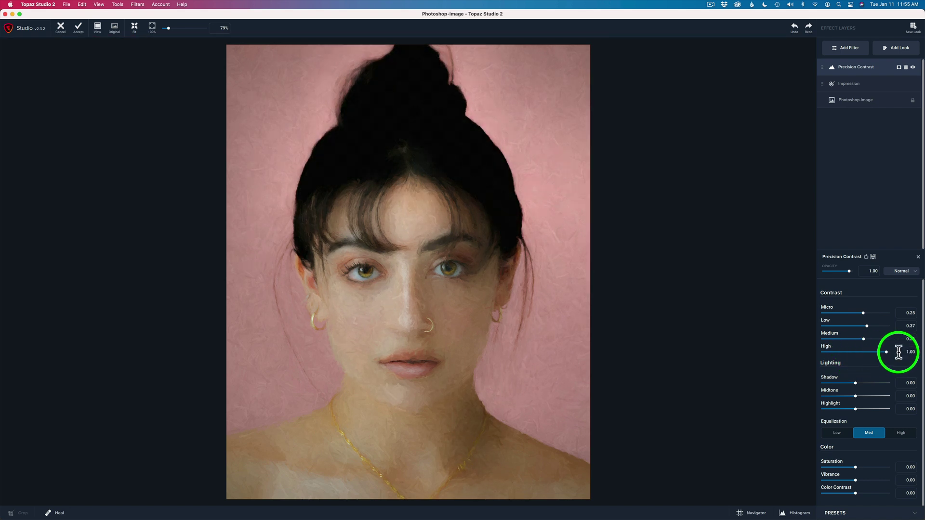
{"action": "left_click", "coordinate": [601, 208]}
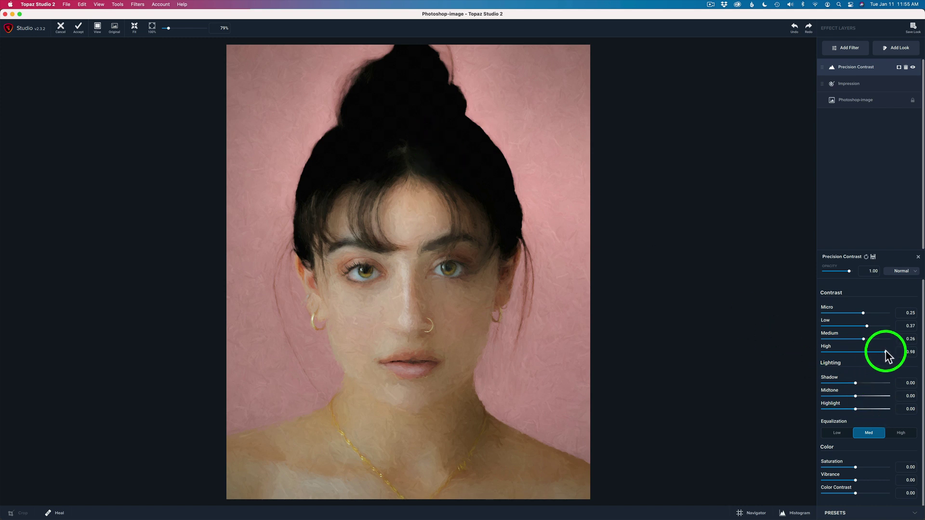
{"action": "left_click_drag", "start_coordinate": [885, 351], "coordinate": [872, 349]}
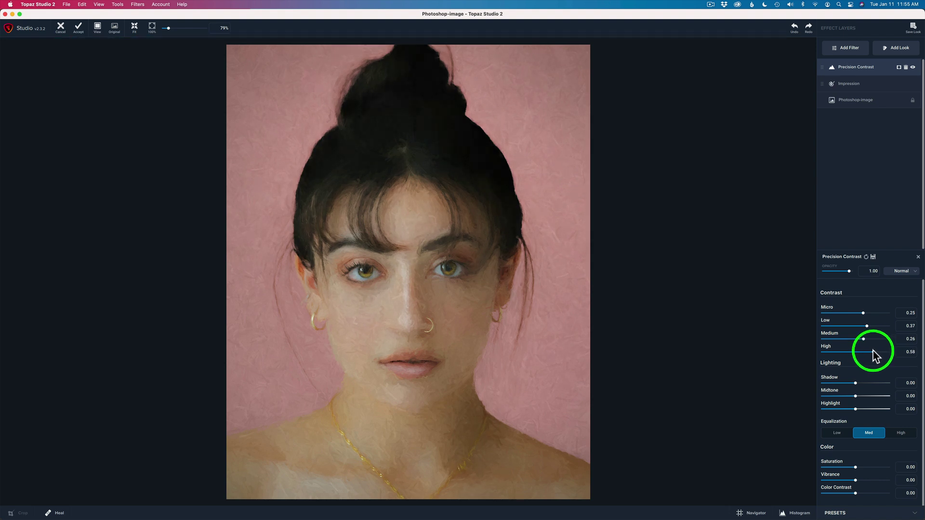
{"action": "left_click_drag", "start_coordinate": [873, 351], "coordinate": [862, 352]}
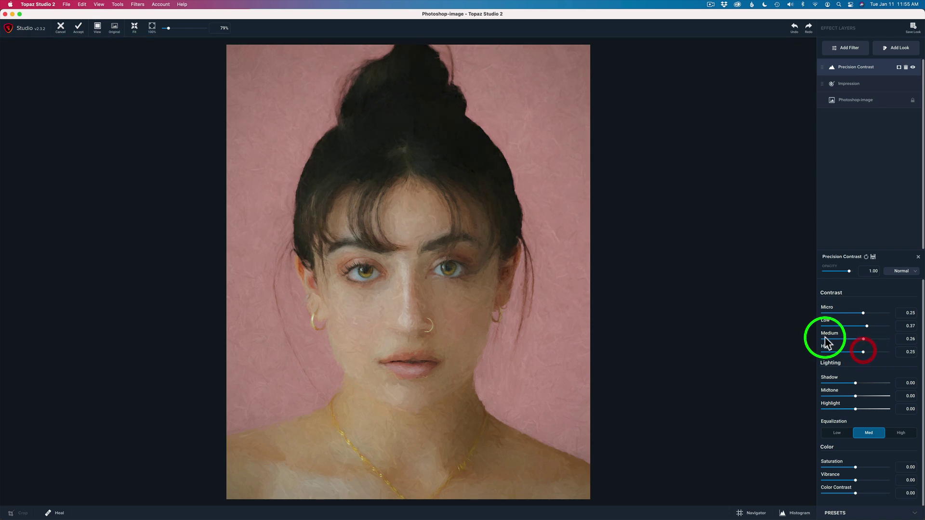
Step: Compare the portrait with and without the Precision Contrast filter, and reopen that filter's settings
{"action": "left_click", "coordinate": [913, 68]}
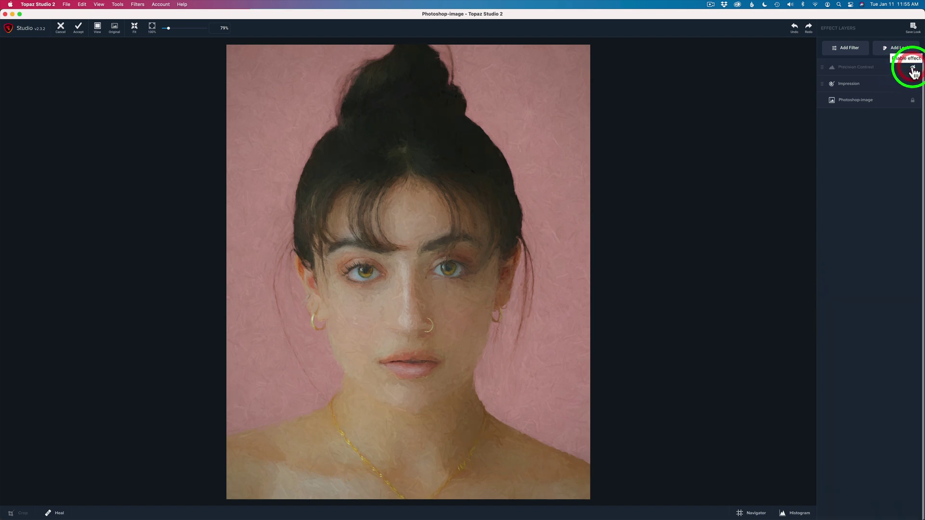
{"action": "left_click", "coordinate": [912, 70]}
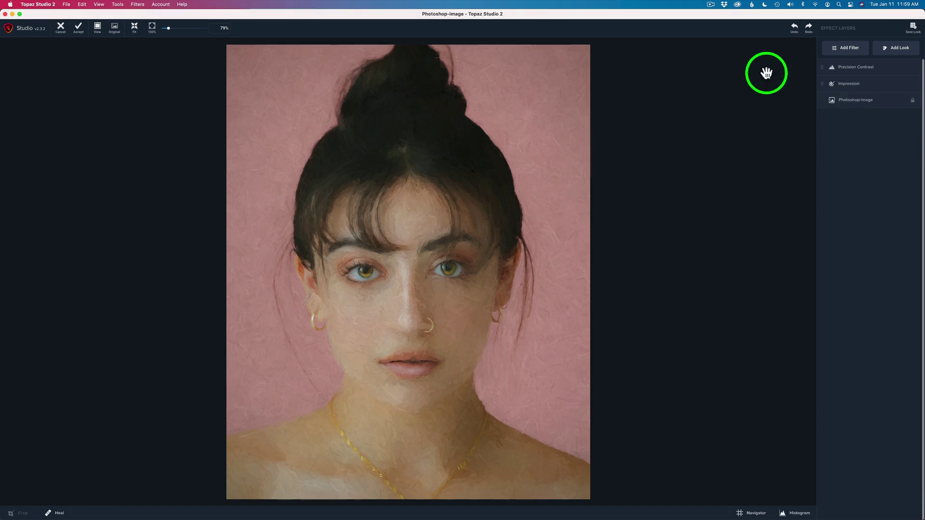
{"action": "left_click", "coordinate": [867, 72]}
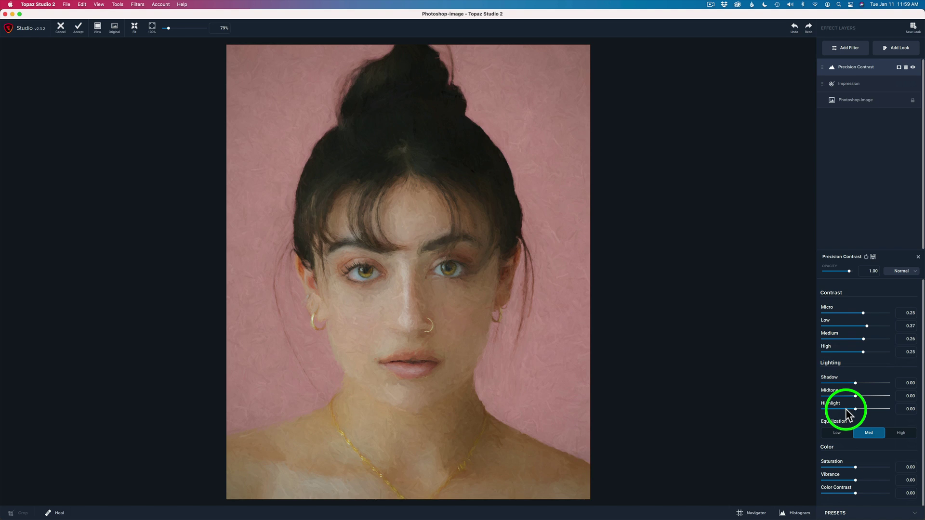
Step: Try the Low and High equalization options of the Precision Contrast filter, and return to Med
{"action": "left_click", "coordinate": [839, 434]}
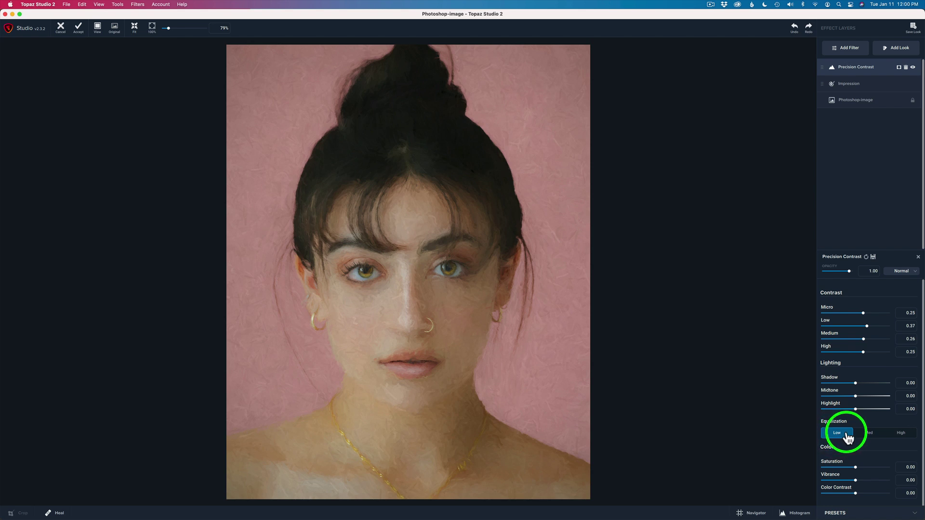
{"action": "left_click", "coordinate": [868, 436]}
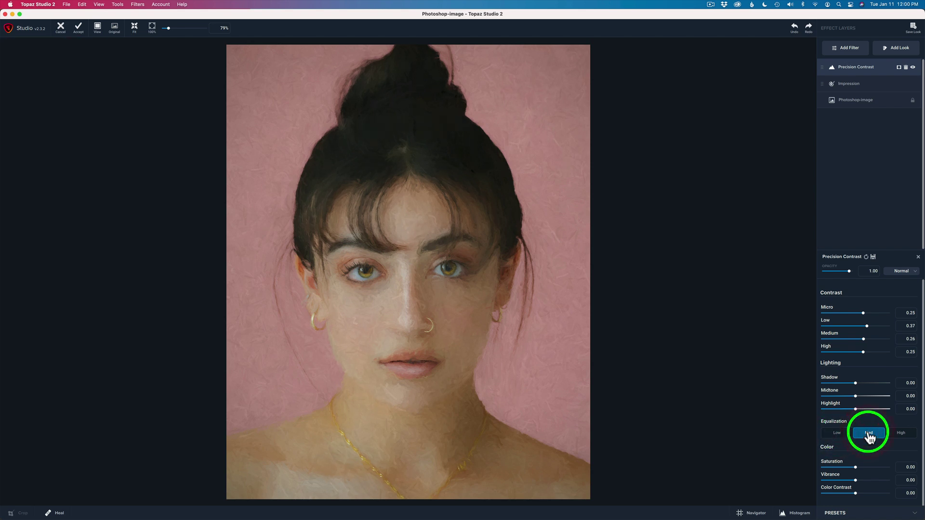
{"action": "left_click", "coordinate": [897, 437]}
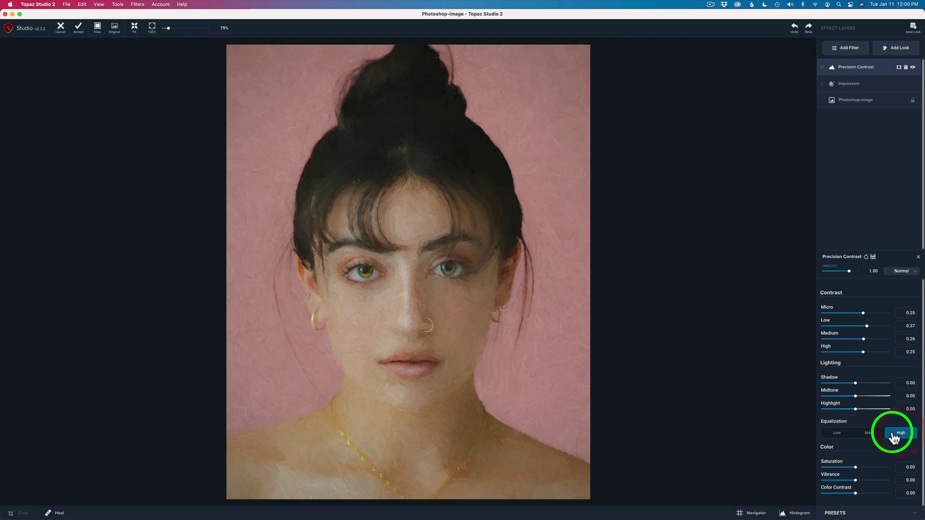
{"action": "left_click", "coordinate": [870, 435]}
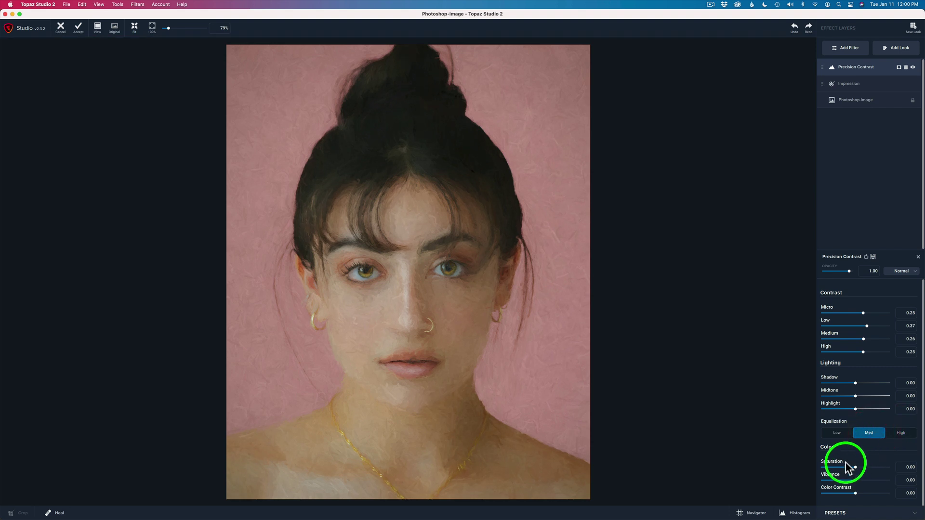
{"action": "scroll", "coordinate": [847, 462], "scroll_direction": "down", "scroll_amount": 1}
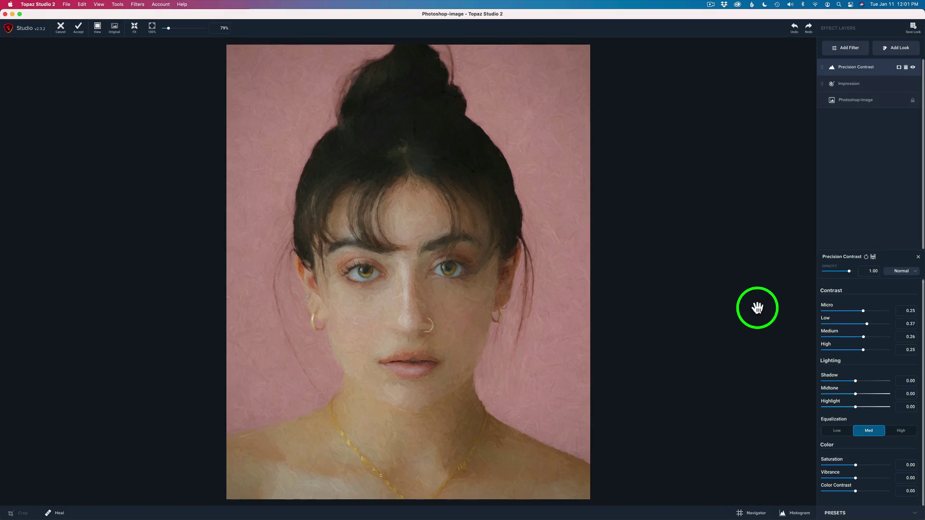
Step: Inspect the enlarged face and neck, and accept the filtered result to return to Photoshop
{"action": "scroll", "coordinate": [453, 270], "scroll_direction": "up", "scroll_amount": 5}
{"action": "scroll", "coordinate": [453, 271], "scroll_direction": "up", "scroll_amount": 2}
{"action": "left_click_drag", "start_coordinate": [485, 355], "coordinate": [489, 169]}
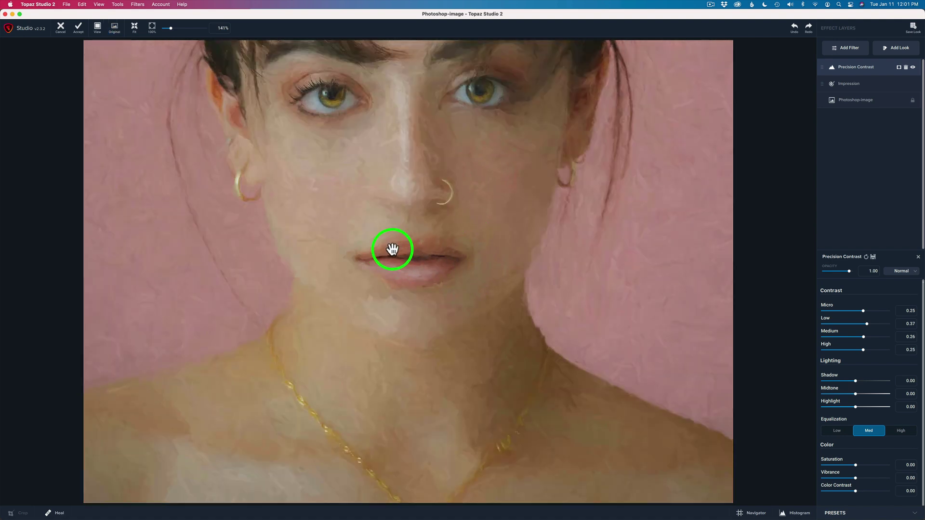
{"action": "left_click_drag", "start_coordinate": [400, 238], "coordinate": [417, 251]}
{"action": "left_click", "coordinate": [79, 29]}
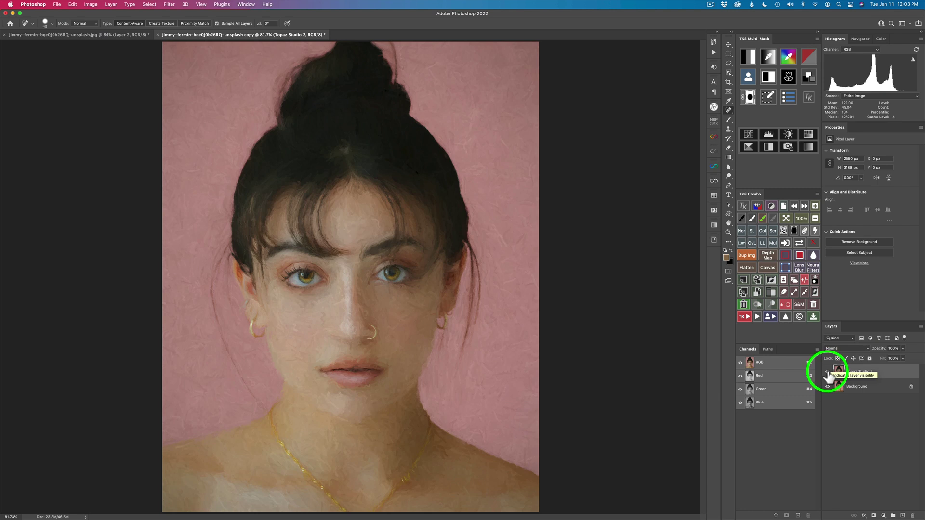
Step: Compare the Topaz Studio 2 layer with the original photo, and examine the mouth up close
{"action": "left_click", "coordinate": [828, 372]}
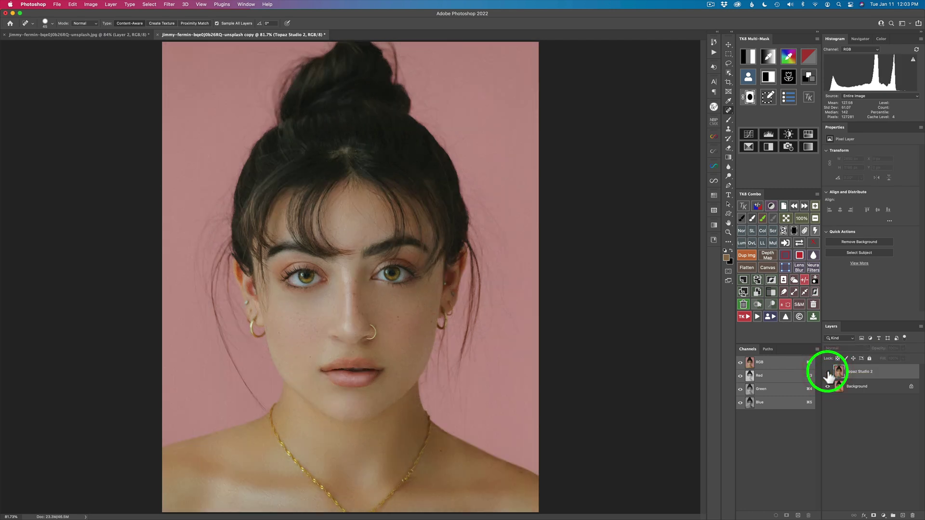
{"action": "left_click", "coordinate": [828, 373]}
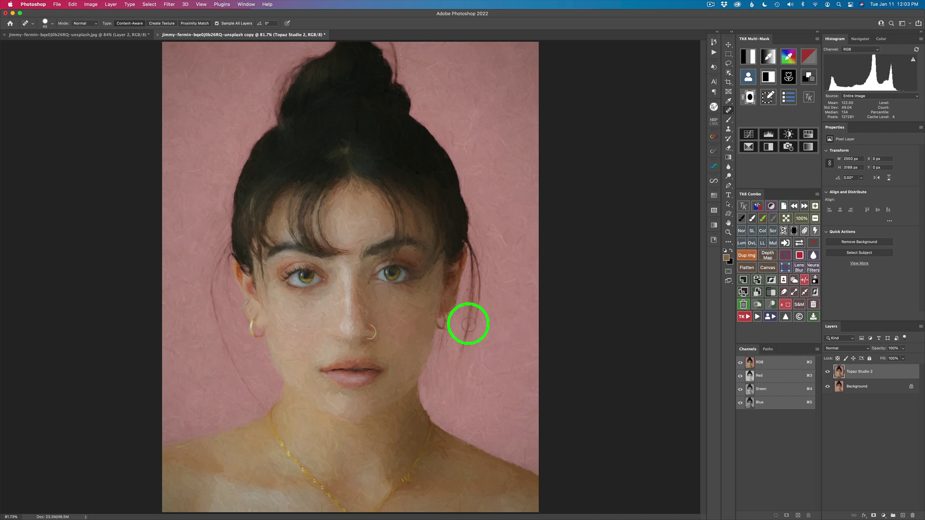
{"action": "scroll", "coordinate": [414, 337], "scroll_direction": "up", "scroll_amount": 5}
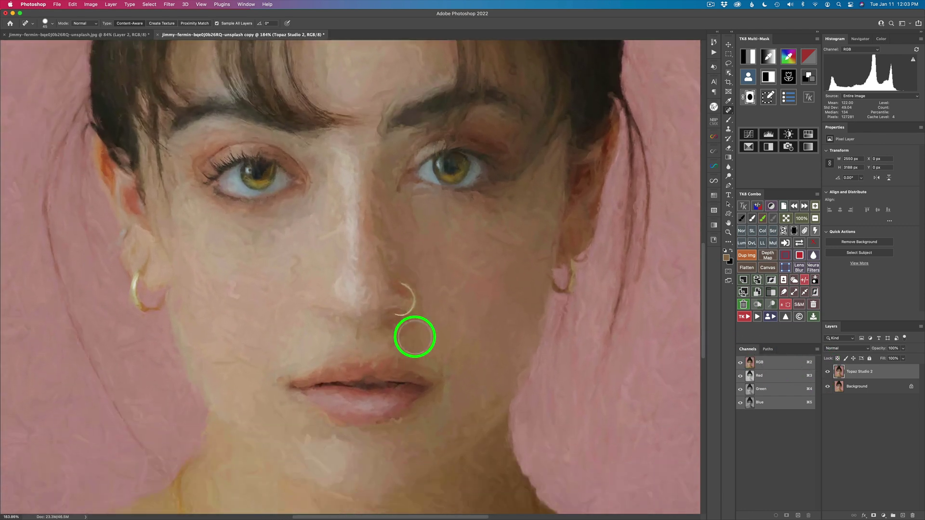
{"action": "scroll", "coordinate": [414, 337], "scroll_direction": "down", "scroll_amount": 2}
{"action": "scroll", "coordinate": [417, 335], "scroll_direction": "up", "scroll_amount": 4}
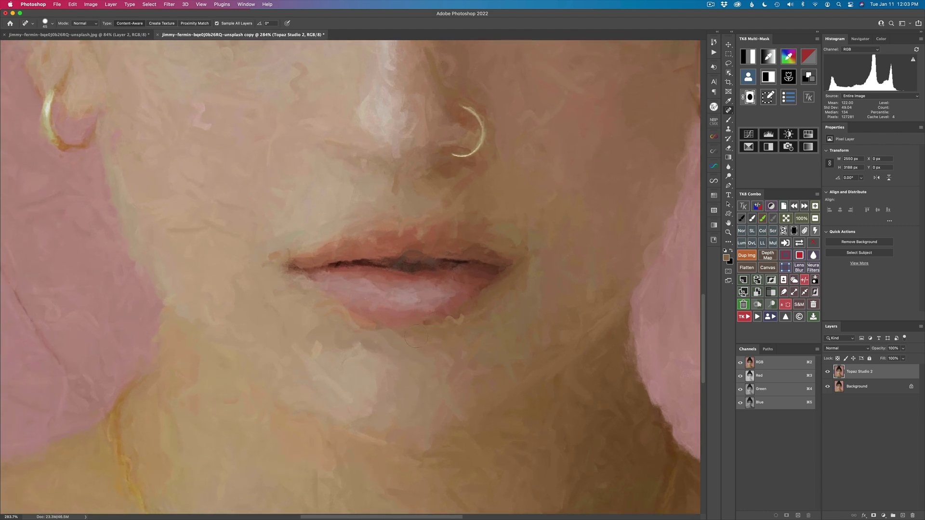
{"action": "scroll", "coordinate": [416, 336], "scroll_direction": "right", "scroll_amount": 1}
{"action": "scroll", "coordinate": [417, 335], "scroll_direction": "down", "scroll_amount": 1}
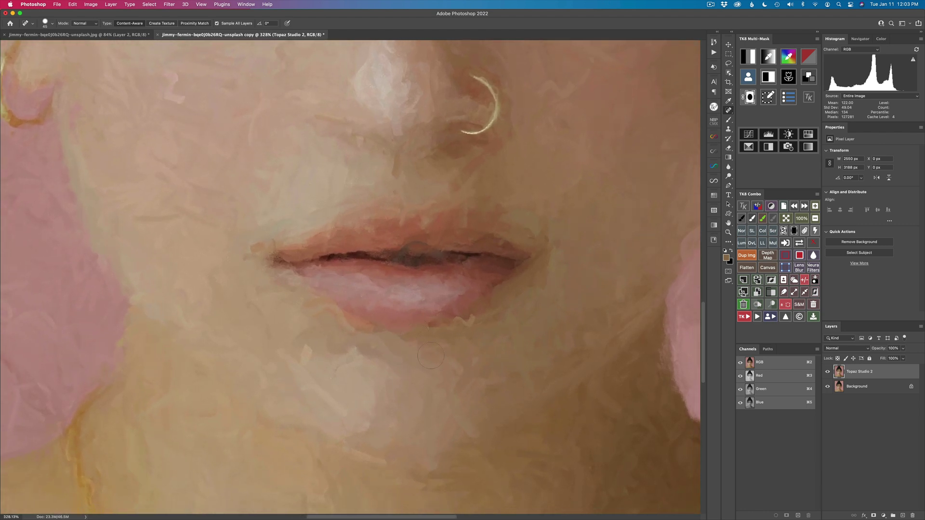
Step: Add a new layer above the Topaz Studio 2 layer and set its blend mode to Color
{"action": "left_click", "coordinate": [902, 516]}
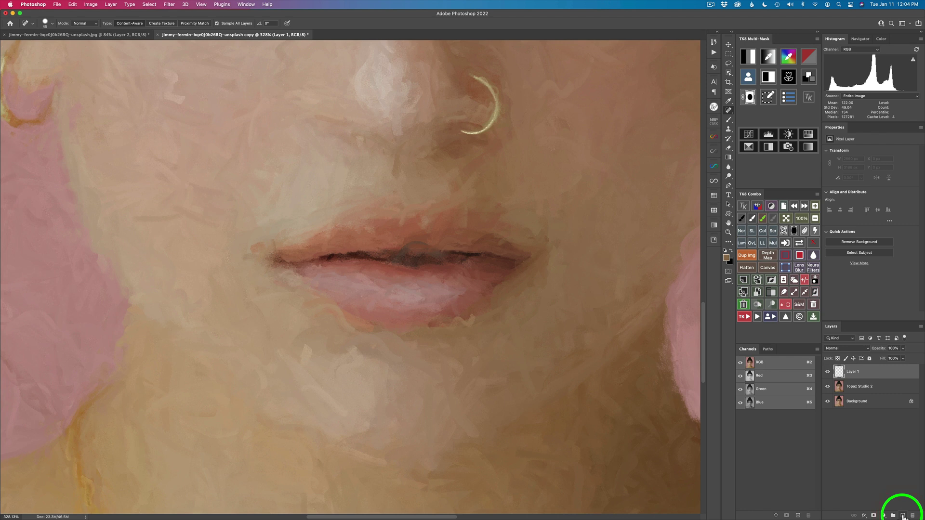
{"action": "left_click", "coordinate": [864, 348]}
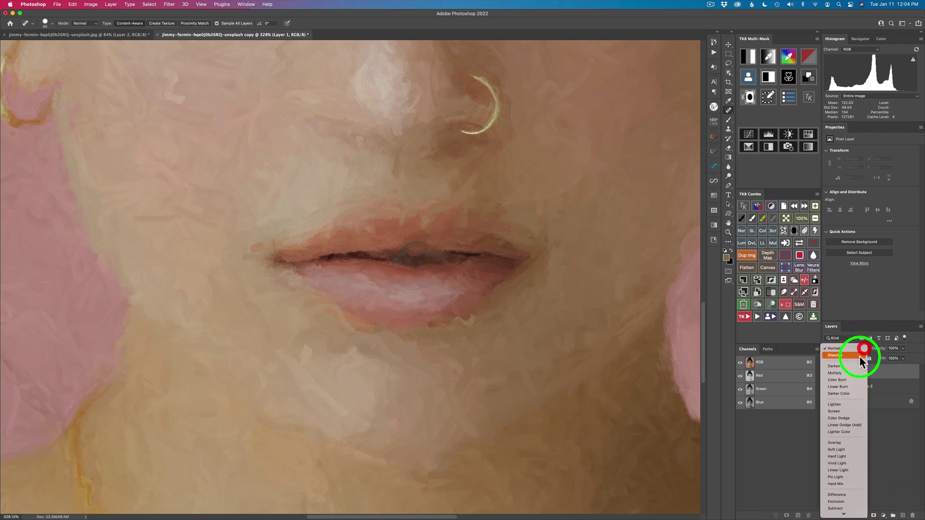
{"action": "left_click", "coordinate": [837, 506]}
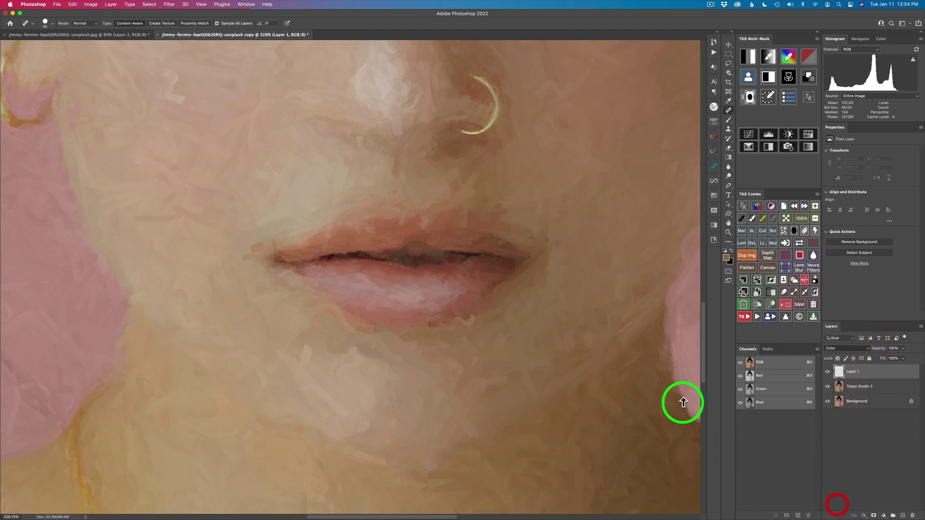
Step: Paint sampled skin tones over the color bleeding above the upper lip with the Brush tool, and compare with the layer hidden
{"action": "left_click_drag", "start_coordinate": [523, 201], "coordinate": [511, 208]}
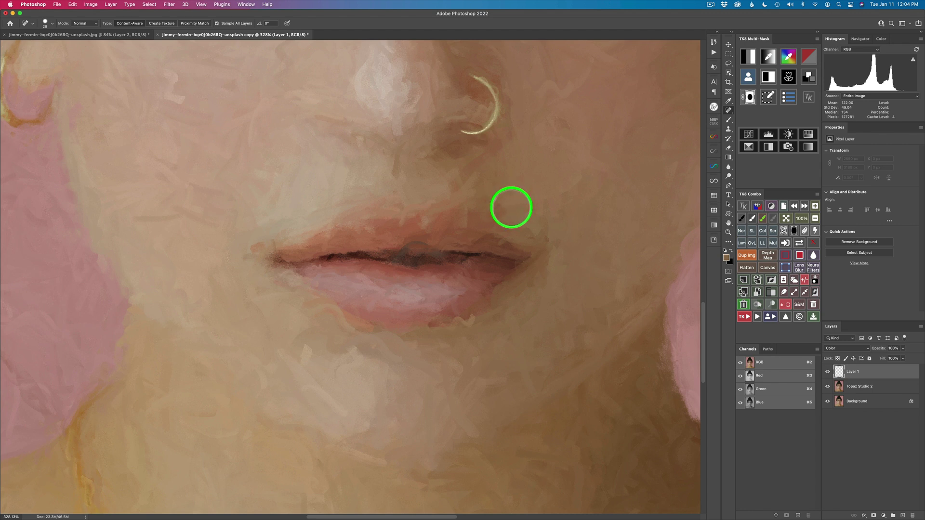
{"action": "key", "text": "b"}
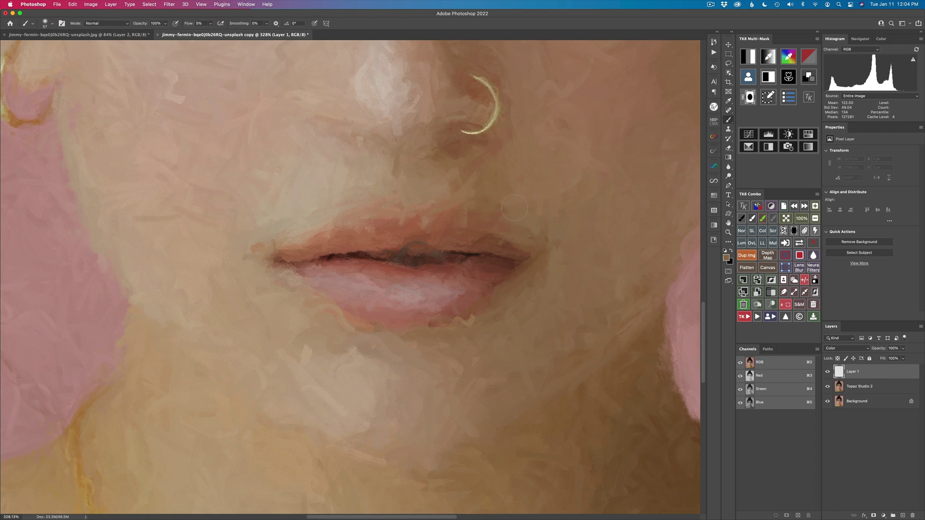
{"action": "left_click", "coordinate": [146, 24]}
{"action": "left_click", "coordinate": [529, 215], "text": "alt"}
{"action": "left_click", "coordinate": [337, 207], "text": "alt"}
{"action": "left_click", "coordinate": [462, 211], "text": "alt"}
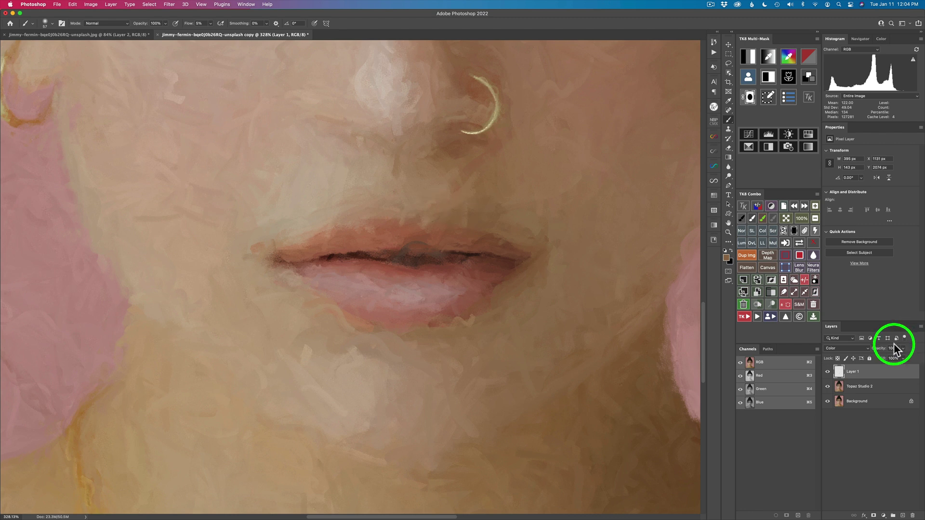
{"action": "left_click", "coordinate": [828, 374]}
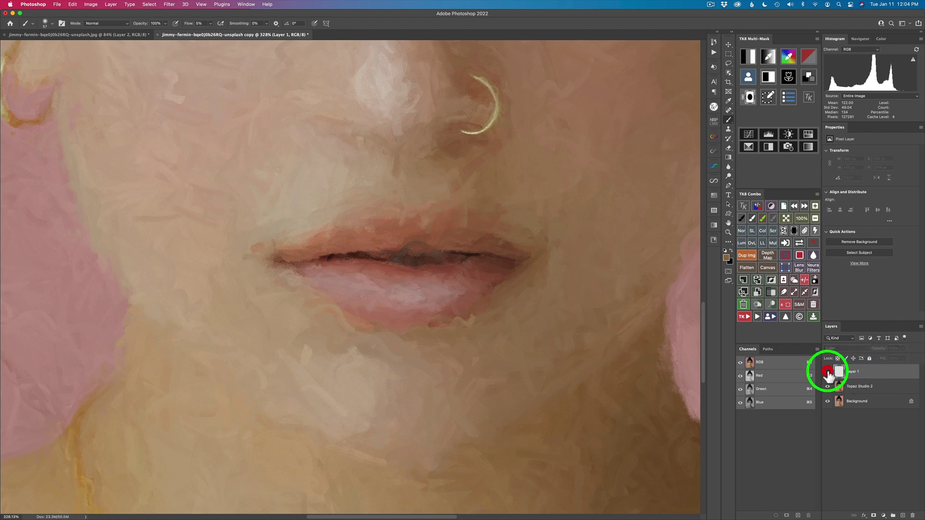
{"action": "left_click", "coordinate": [827, 375]}
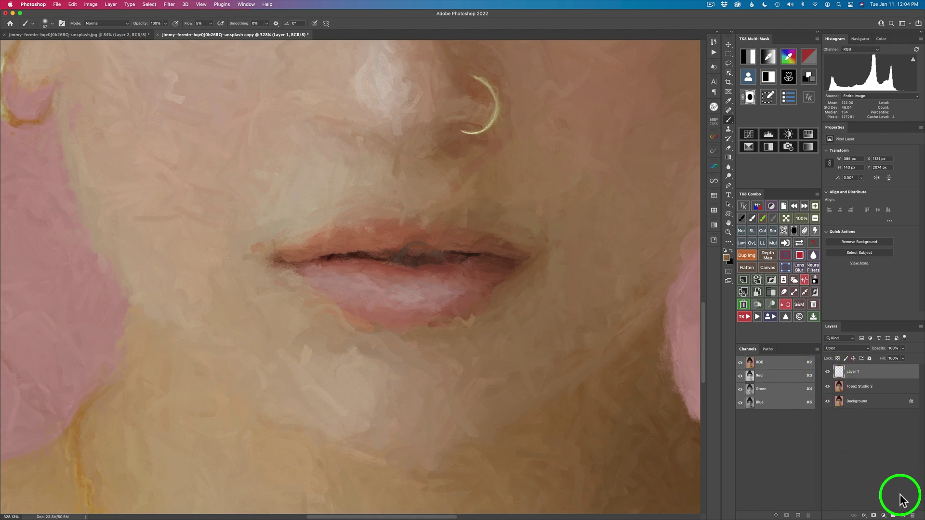
Step: Add another new layer and heal the dark spot at the center of the lips with the Spot Healing Brush, sampling all layers
{"action": "left_click", "coordinate": [903, 516]}
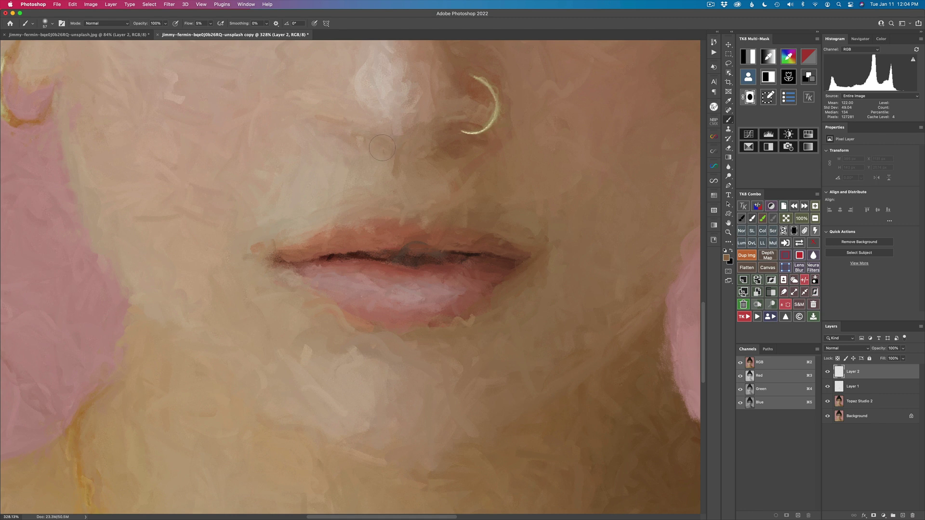
{"action": "key", "text": "j"}
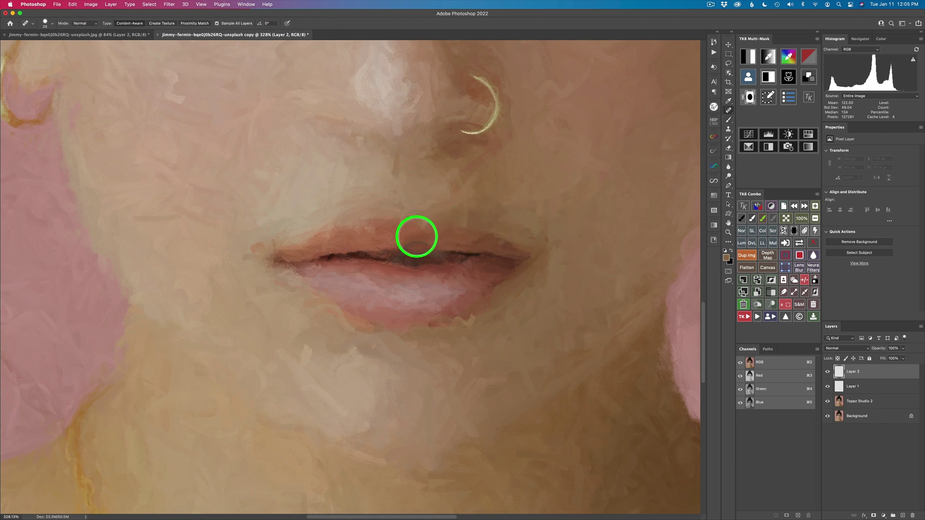
{"action": "left_click", "coordinate": [217, 23]}
{"action": "mouse_move", "coordinate": [402, 245]}
{"action": "left_mouse_down"}
{"action": "mouse_move", "coordinate": [429, 244]}
{"action": "mouse_move", "coordinate": [415, 244]}
{"action": "left_mouse_up"}
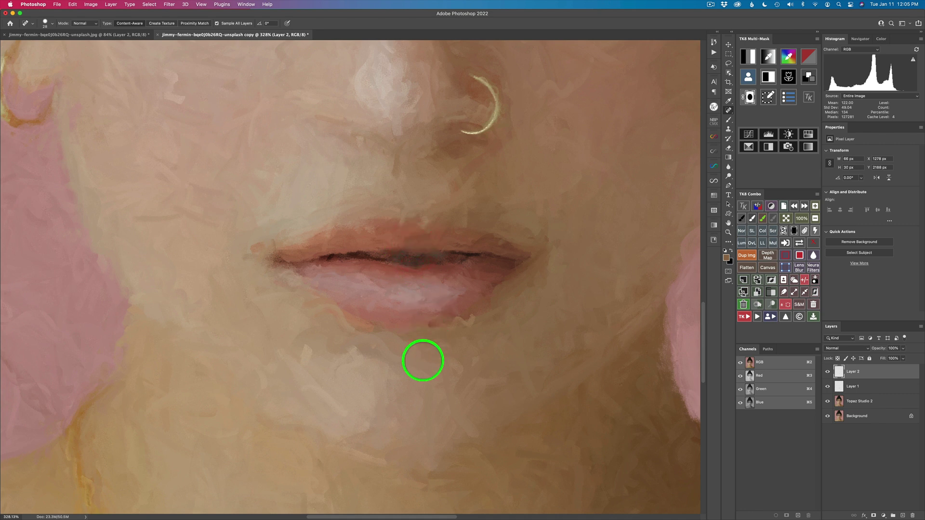
{"action": "left_click_drag", "start_coordinate": [345, 316], "coordinate": [349, 324]}
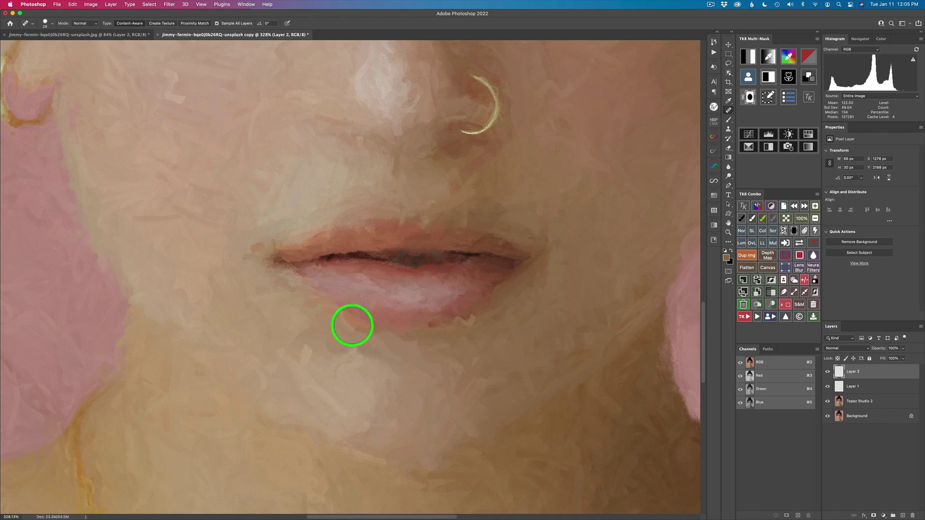
Step: Paint skin color on Layer 1 along the lower lip's uneven edge, and compare with the layer hidden
{"action": "left_click", "coordinate": [840, 387]}
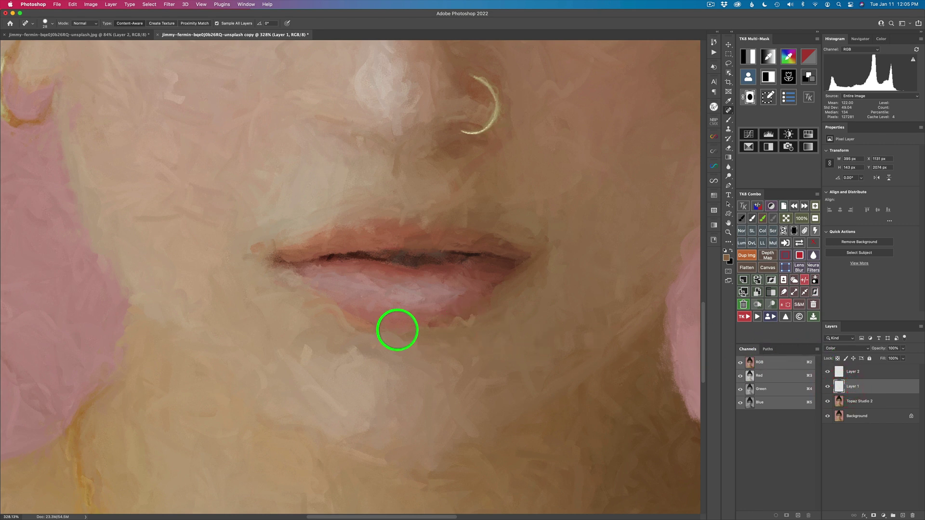
{"action": "key", "text": "b"}
{"action": "mouse_move", "coordinate": [341, 323]}
{"action": "left_mouse_down"}
{"action": "mouse_move", "coordinate": [333, 320]}
{"action": "mouse_move", "coordinate": [377, 330]}
{"action": "mouse_move", "coordinate": [341, 313]}
{"action": "mouse_move", "coordinate": [381, 333]}
{"action": "mouse_move", "coordinate": [361, 327]}
{"action": "mouse_move", "coordinate": [512, 316]}
{"action": "mouse_move", "coordinate": [498, 297]}
{"action": "mouse_move", "coordinate": [438, 325]}
{"action": "mouse_move", "coordinate": [497, 291]}
{"action": "mouse_move", "coordinate": [454, 323]}
{"action": "mouse_move", "coordinate": [390, 328]}
{"action": "mouse_move", "coordinate": [395, 333]}
{"action": "mouse_move", "coordinate": [388, 326]}
{"action": "mouse_move", "coordinate": [487, 305]}
{"action": "mouse_move", "coordinate": [471, 311]}
{"action": "left_mouse_up"}
{"action": "left_click", "coordinate": [827, 386]}
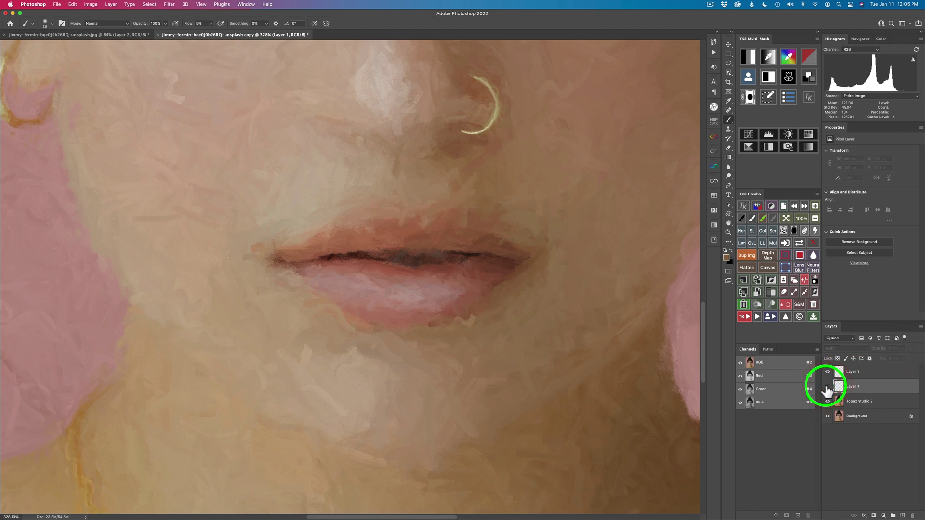
{"action": "left_click", "coordinate": [827, 386]}
Step: Paint sampled skin tones on Layer 1 over the discolored shoulders, chest and neck, and compare with the layer hidden
{"action": "key", "text": "super+0"}
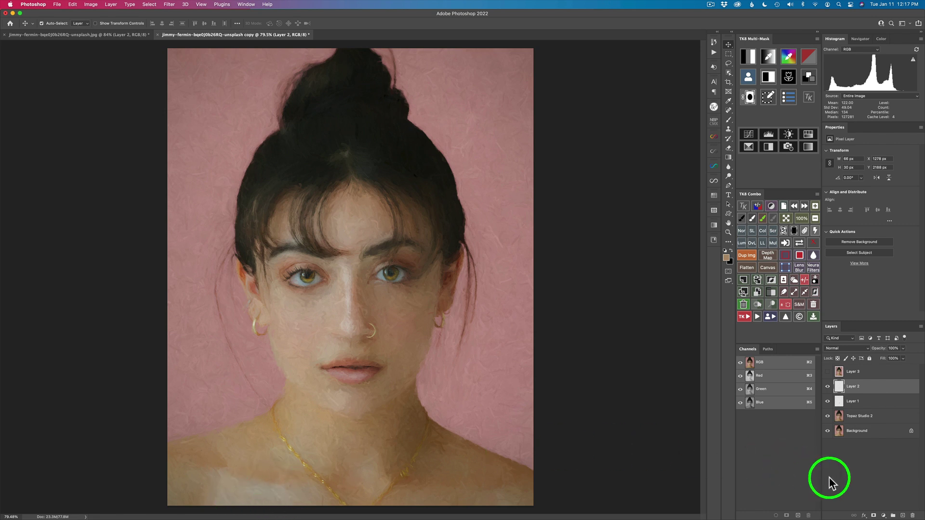
{"action": "left_click", "coordinate": [843, 401]}
{"action": "key", "text": "b"}
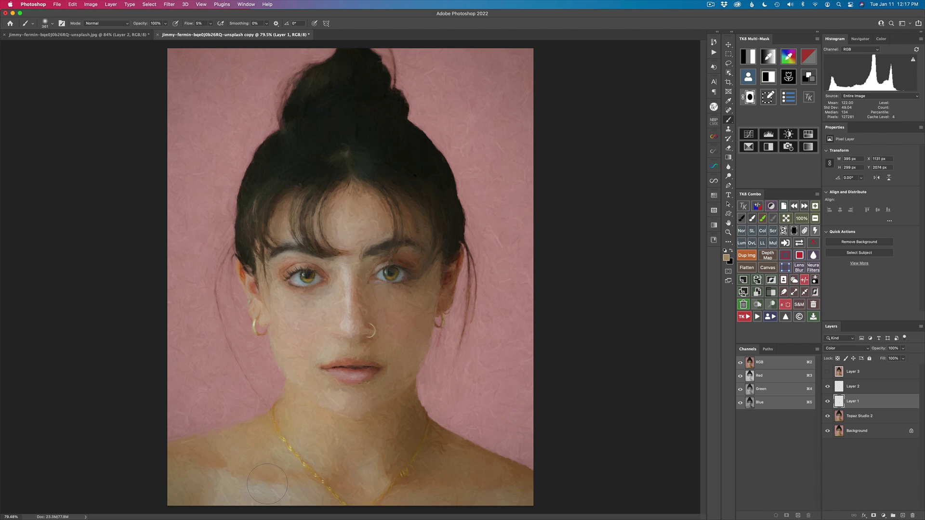
{"action": "mouse_move", "coordinate": [250, 484]}
{"action": "left_mouse_down"}
{"action": "mouse_move", "coordinate": [204, 485]}
{"action": "mouse_move", "coordinate": [227, 487]}
{"action": "left_mouse_up"}
{"action": "left_click_drag", "start_coordinate": [295, 501], "coordinate": [276, 498]}
{"action": "left_click", "coordinate": [264, 470], "text": "alt"}
{"action": "left_click", "coordinate": [485, 492], "text": "alt"}
{"action": "left_click", "coordinate": [373, 458], "text": "alt"}
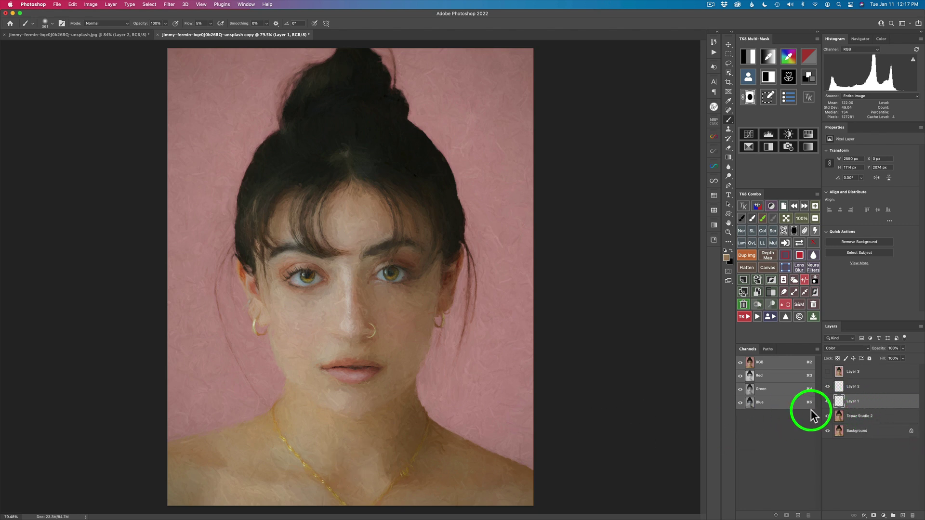
{"action": "left_click", "coordinate": [827, 401]}
{"action": "left_click", "coordinate": [827, 402]}
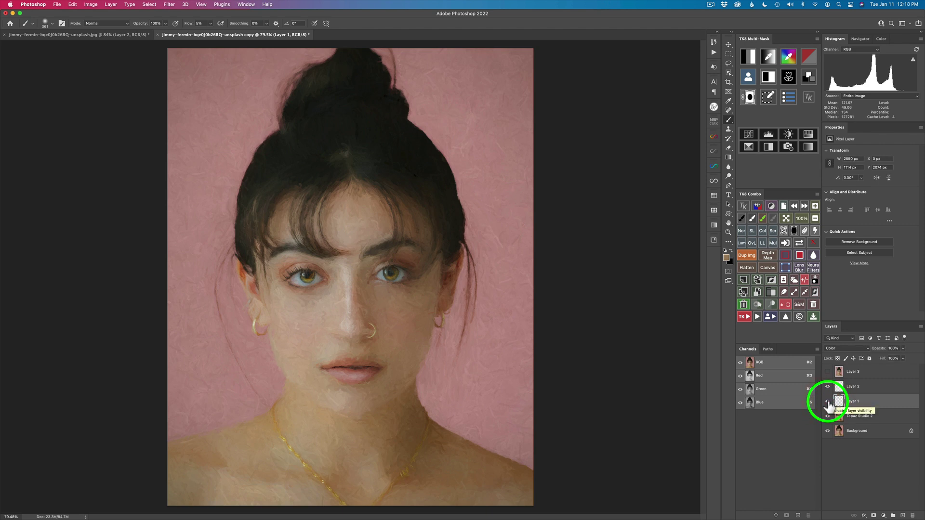